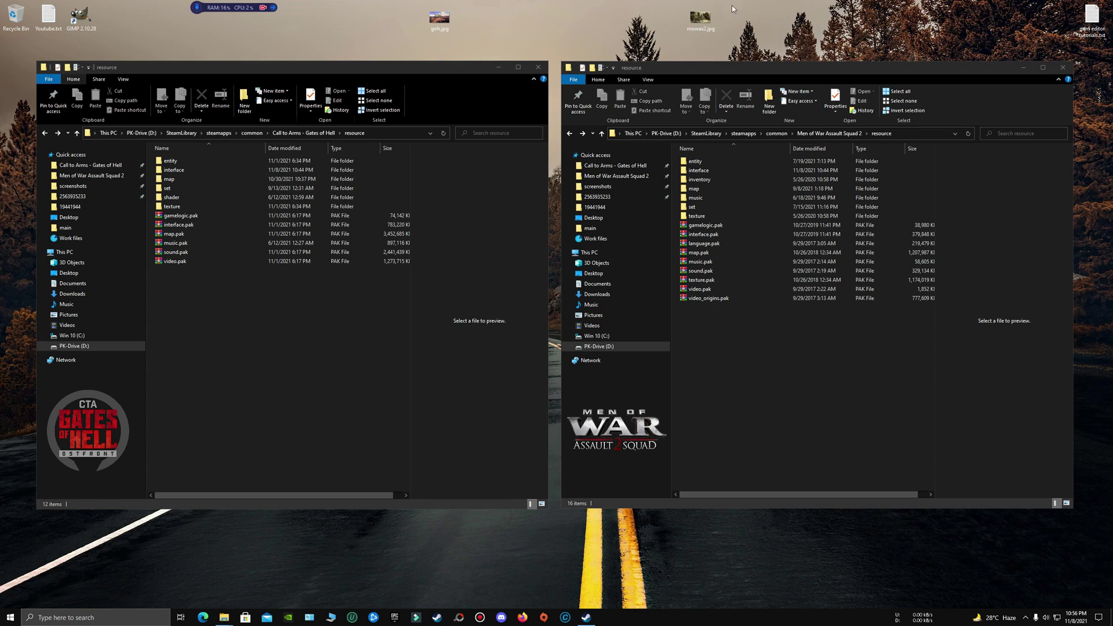
Switch back and forth between the Gates of Hell and Men of War resource folder windows.
click(308, 331)
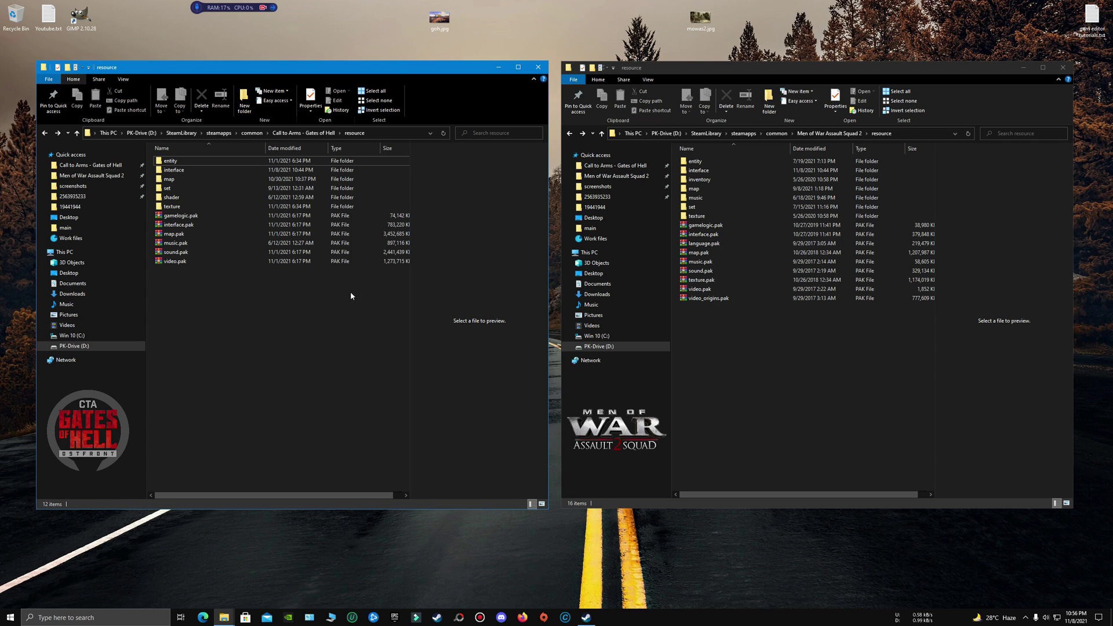
click(782, 71)
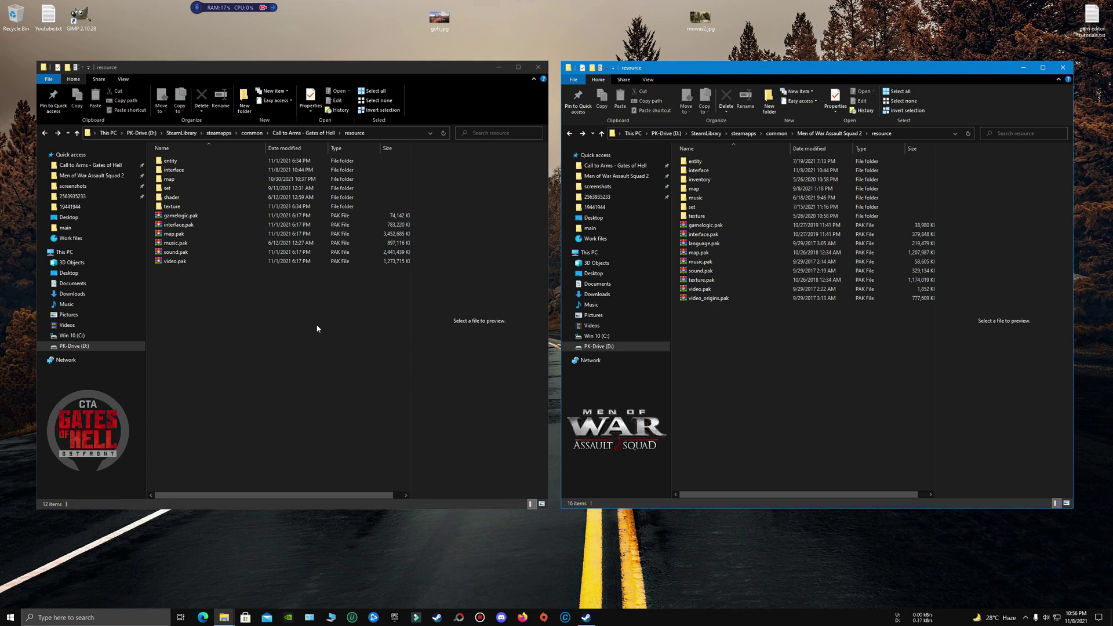
click(284, 331)
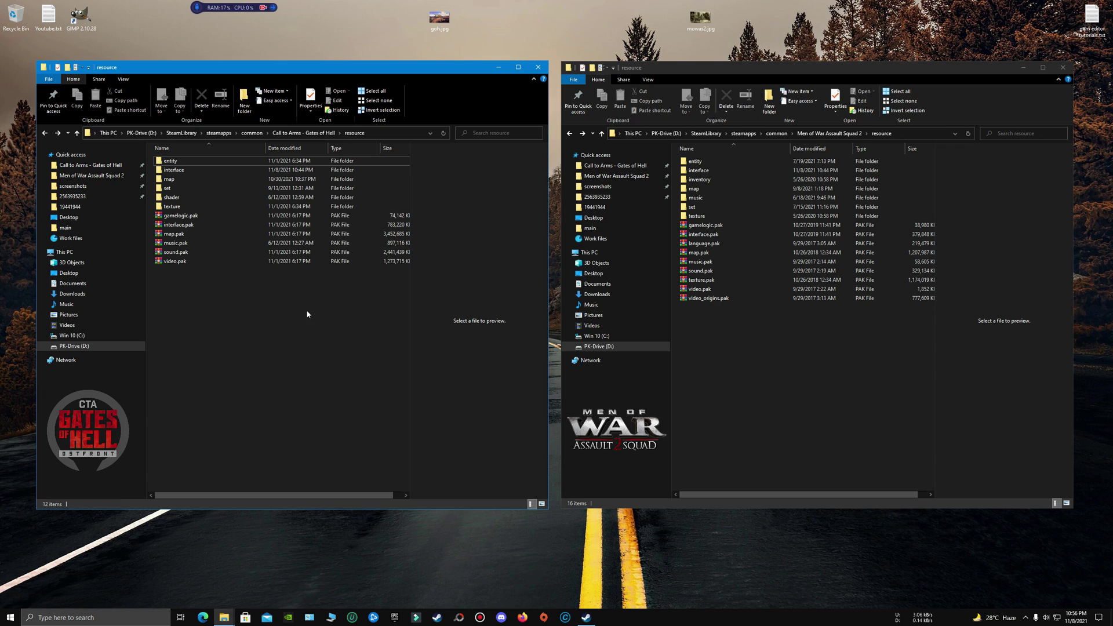
click(868, 76)
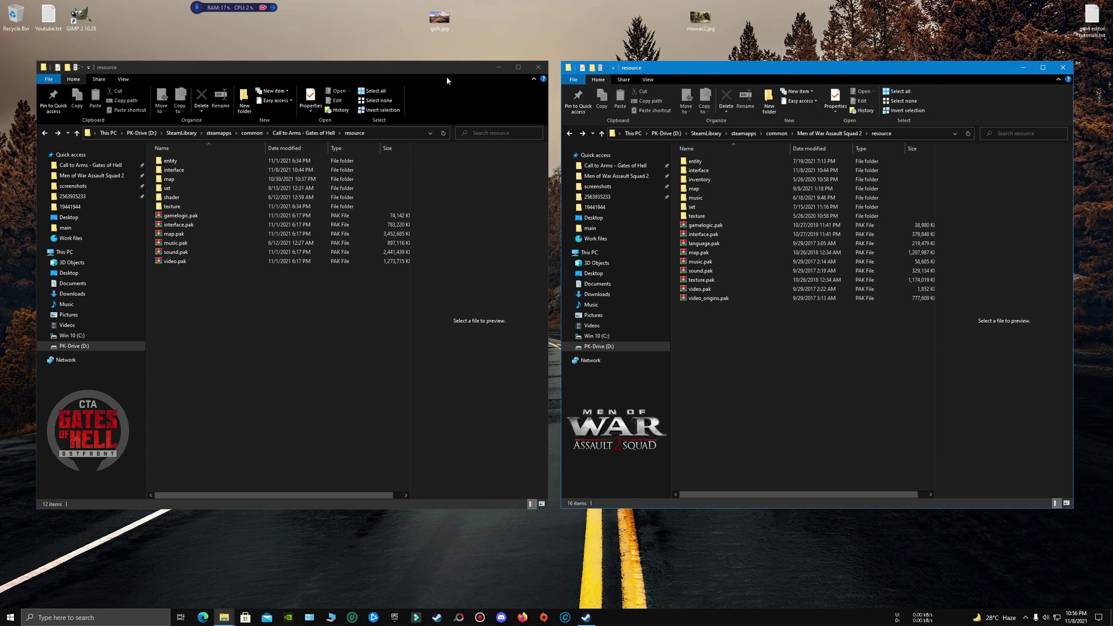
click(433, 73)
click(765, 68)
click(397, 70)
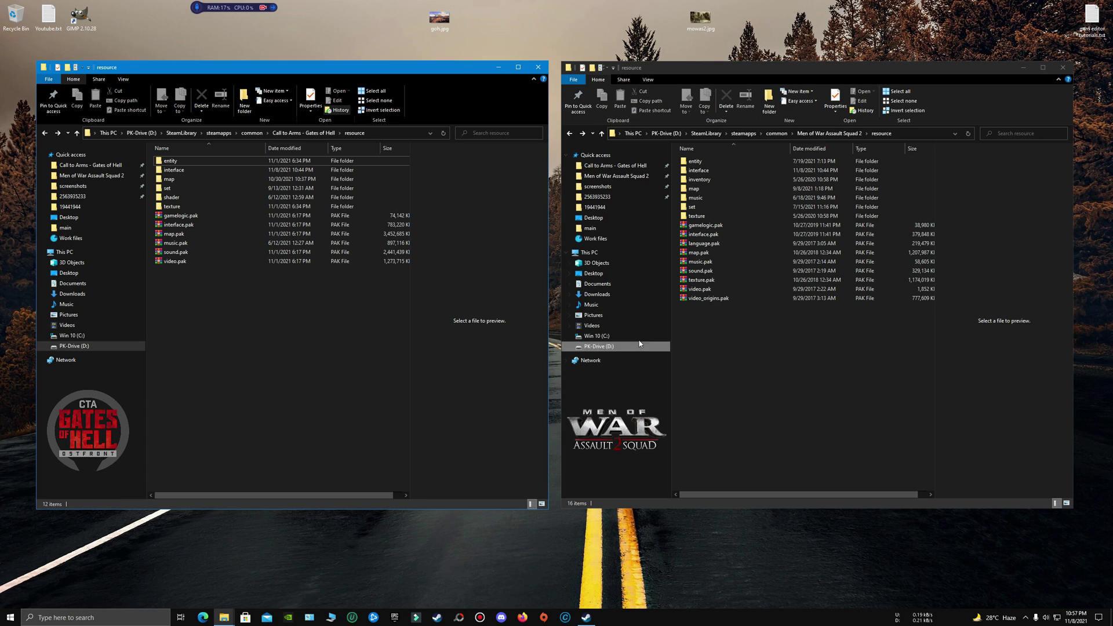
click(673, 331)
click(277, 342)
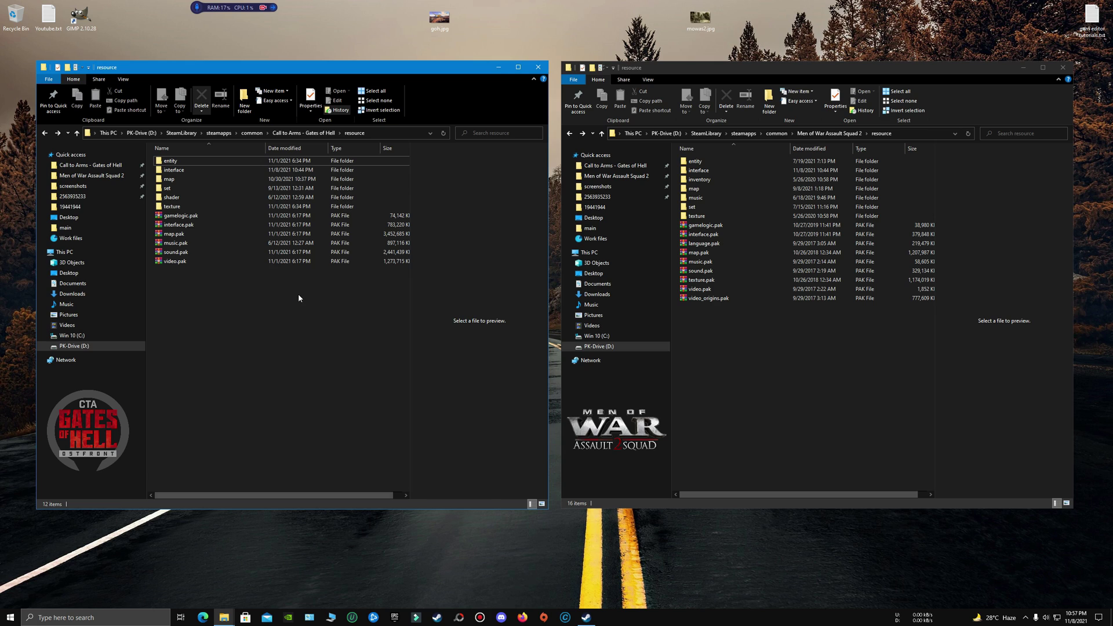
click(862, 337)
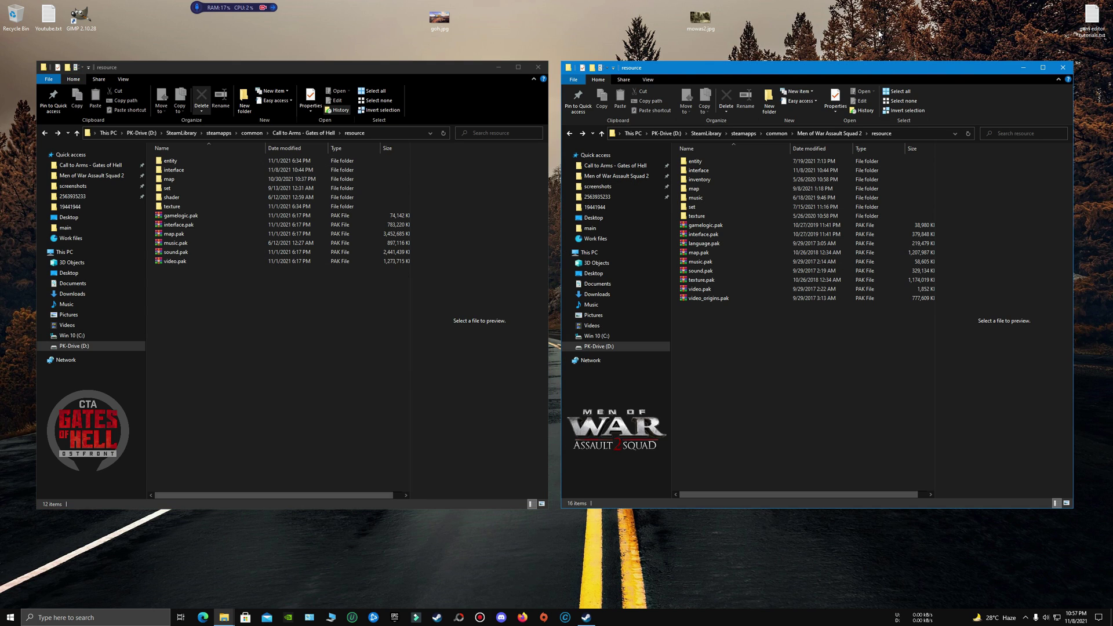
Select both desktop wallpapers and preview mowas2.jpg and goh.jpg in the photo viewer.
drag(341, 5, 751, 28)
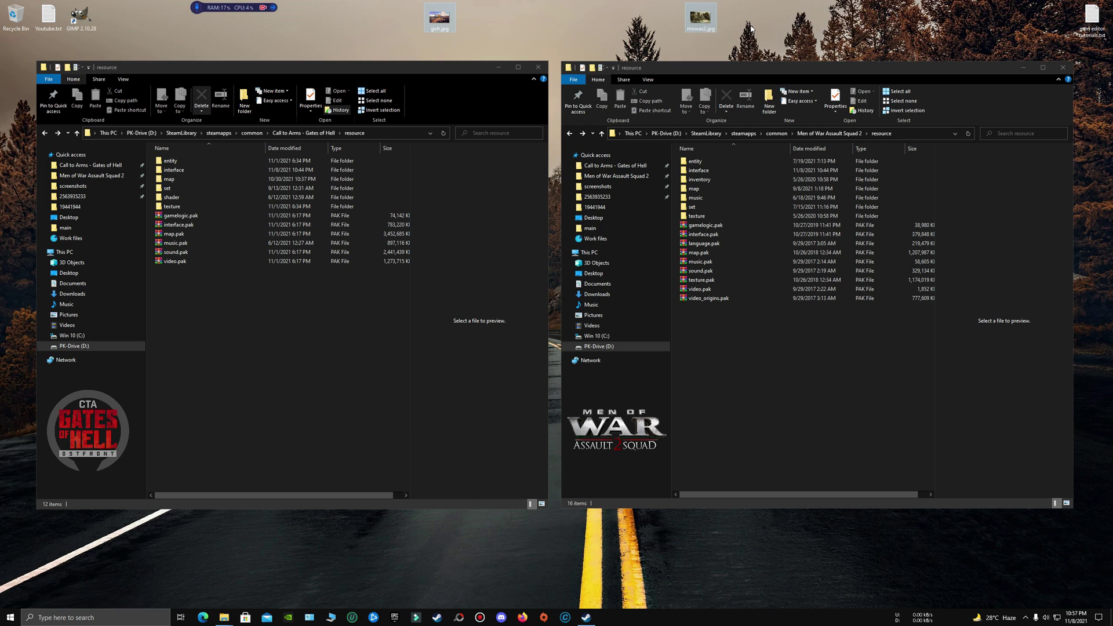
double_click(700, 18)
drag(681, 129, 465, 127)
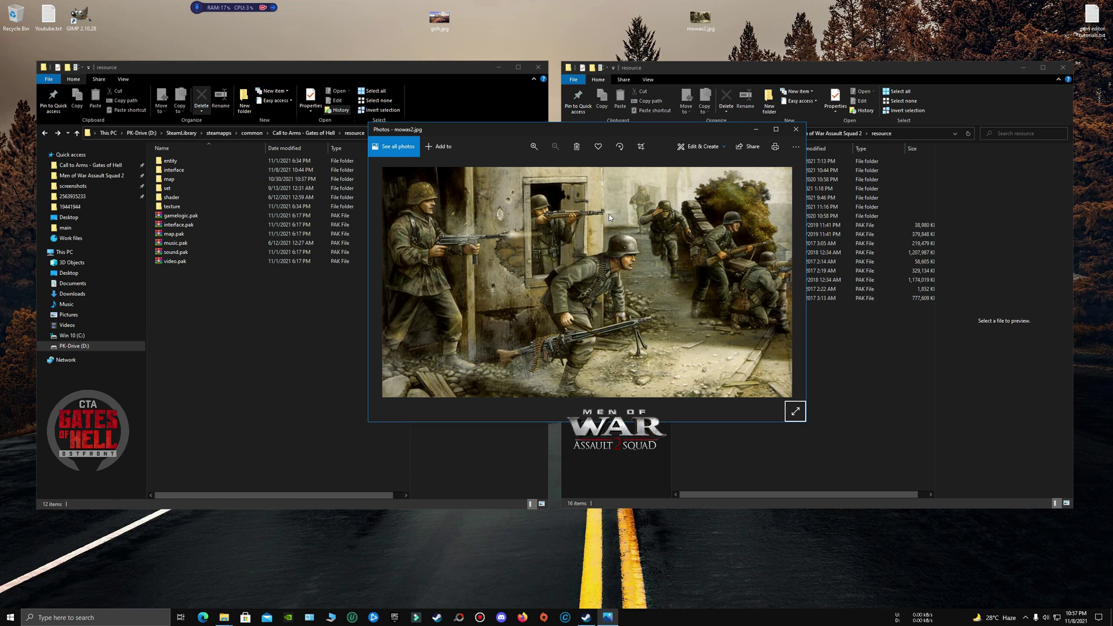
key(Left)
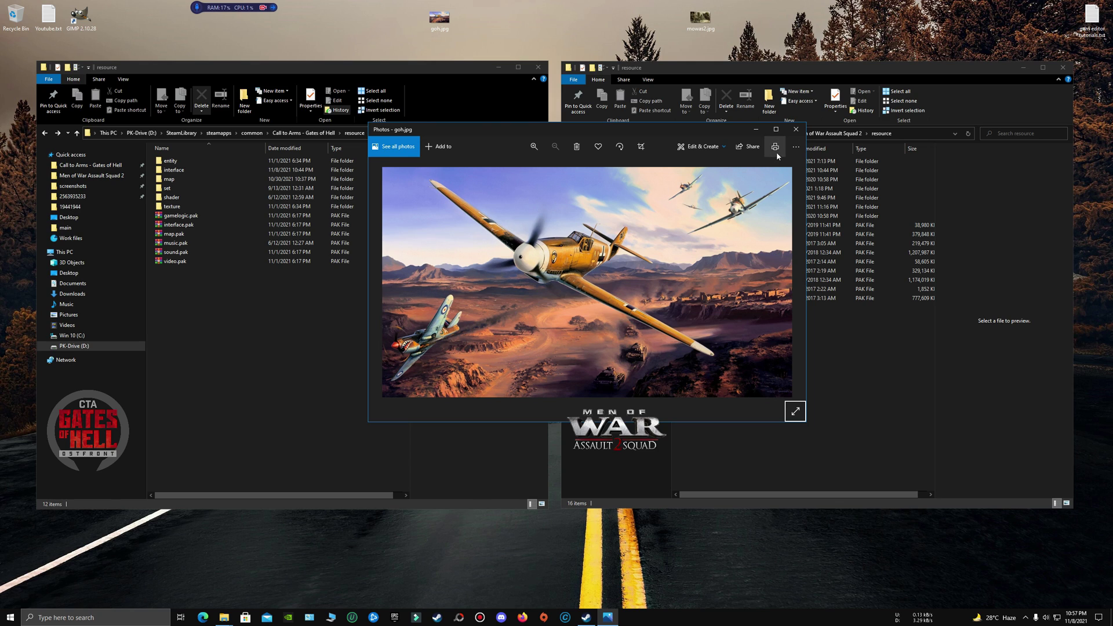
click(795, 128)
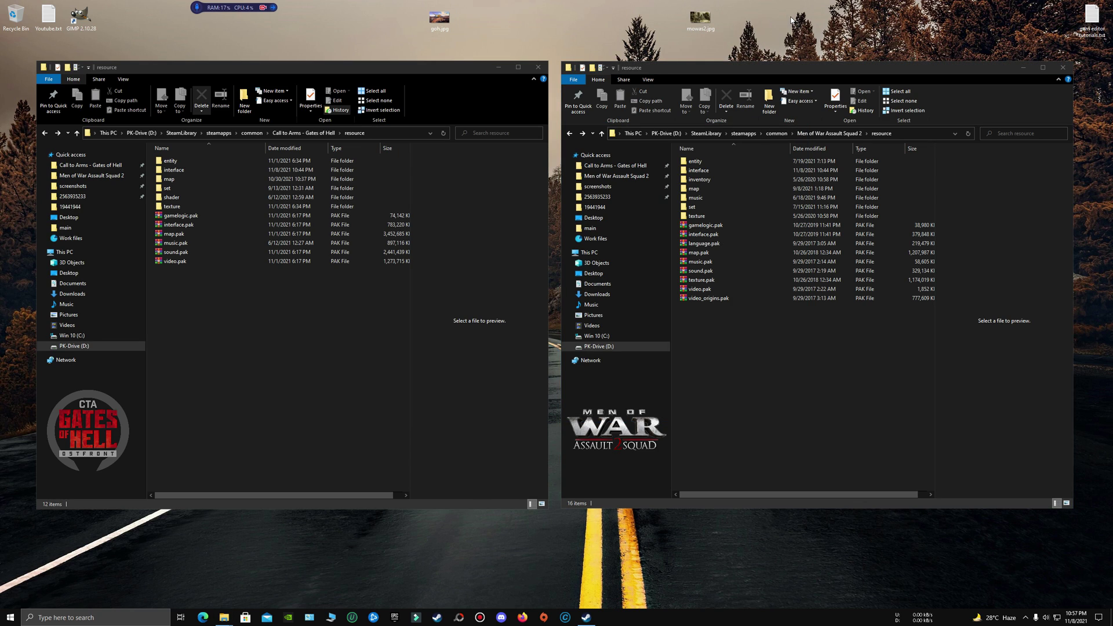
Check mowas2.jpg's Details tab for its 2560 x 1440 dimensions.
right_click(706, 26)
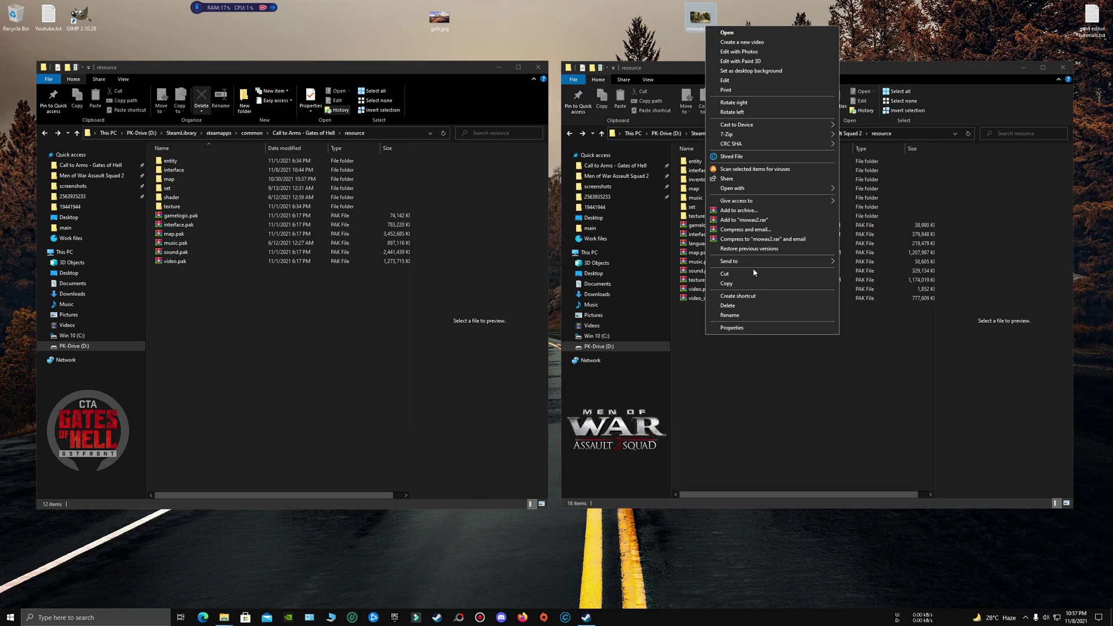
click(747, 328)
click(763, 47)
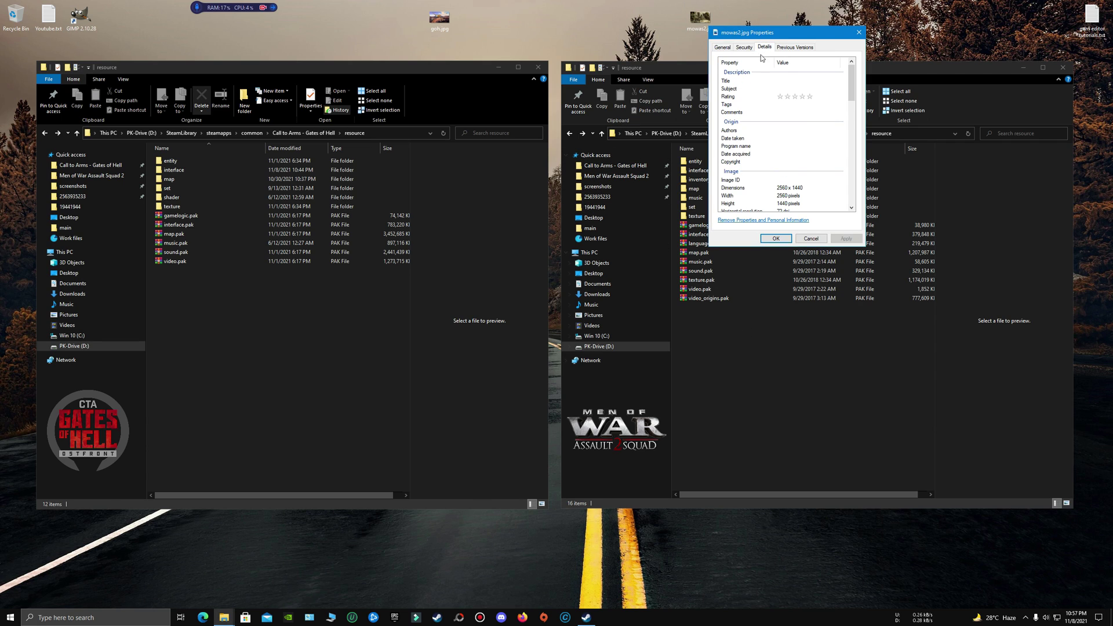
click(795, 191)
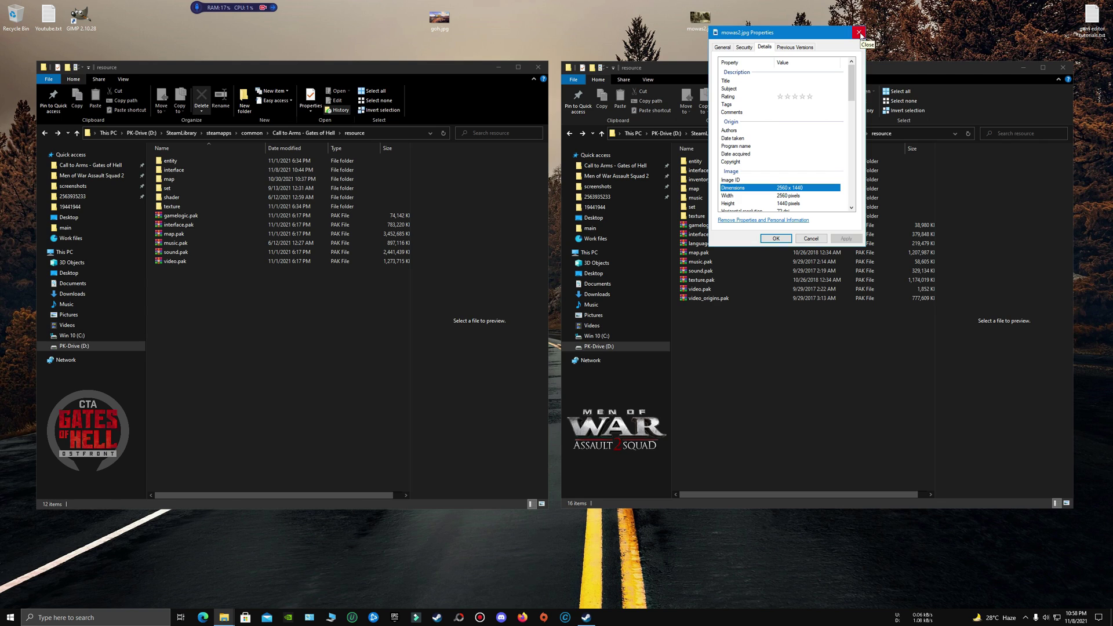
drag(851, 76, 851, 74)
Close the properties dialog and navigate to Gates of Hell's resource/interface folder.
click(860, 34)
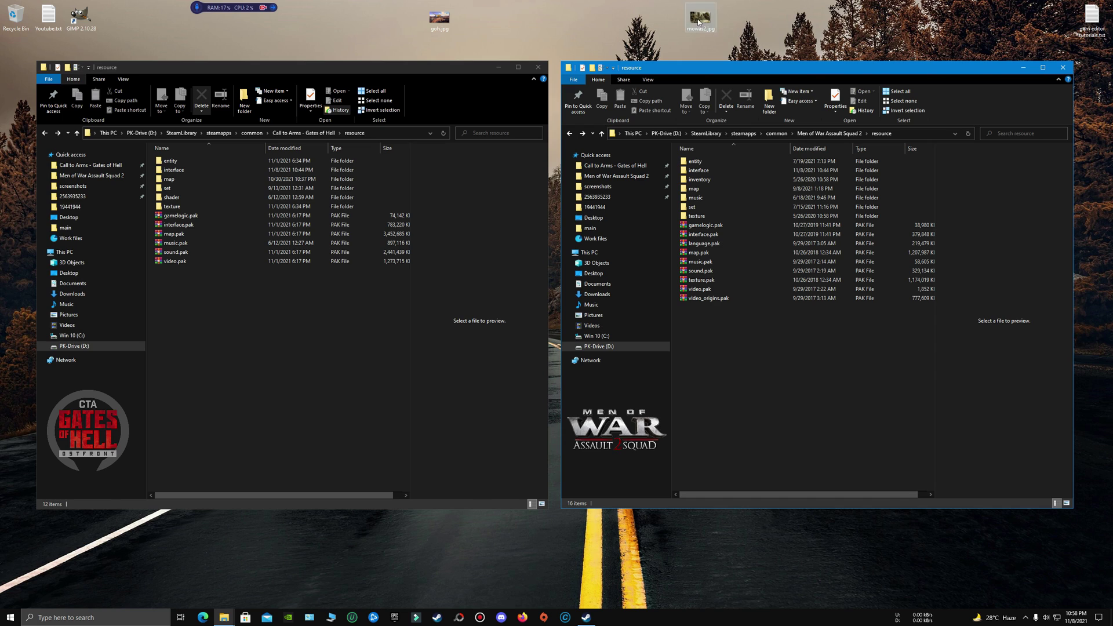
click(251, 302)
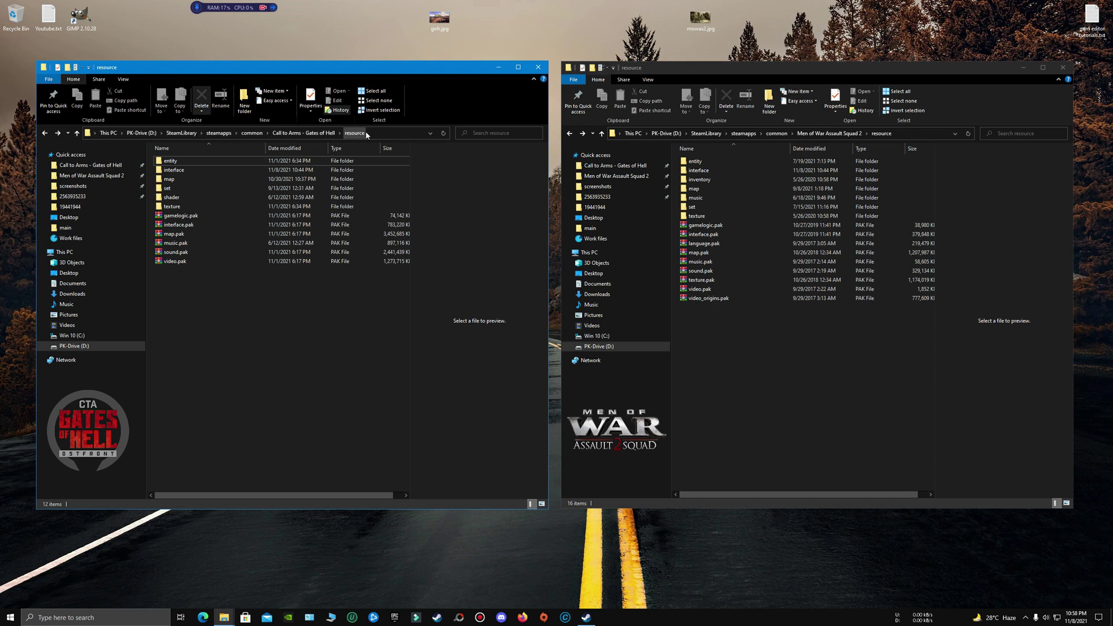
click(302, 135)
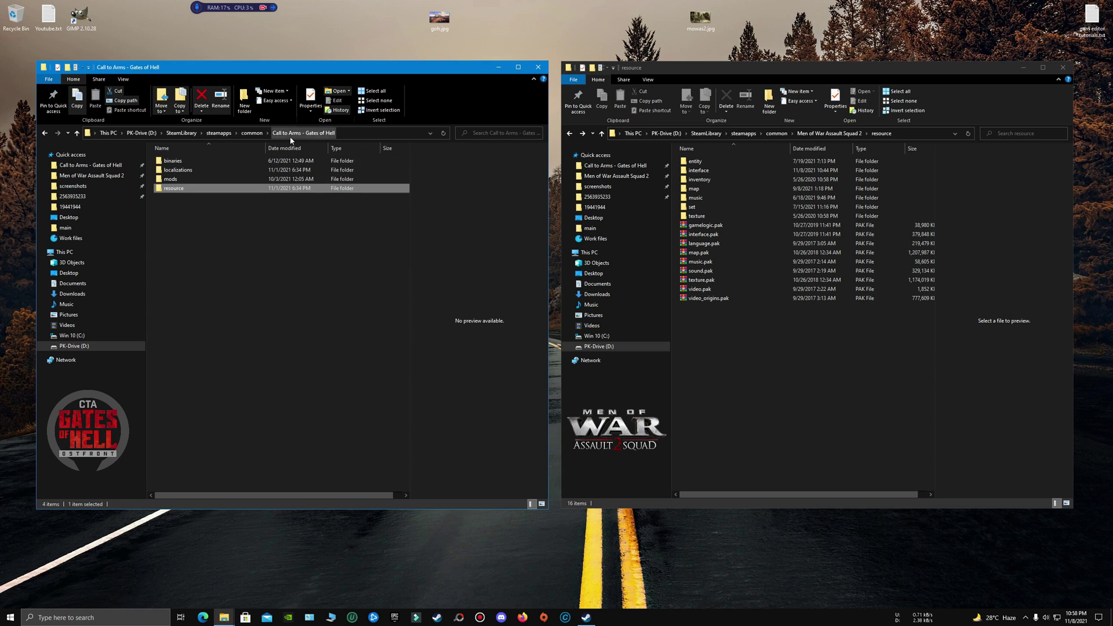
double_click(180, 192)
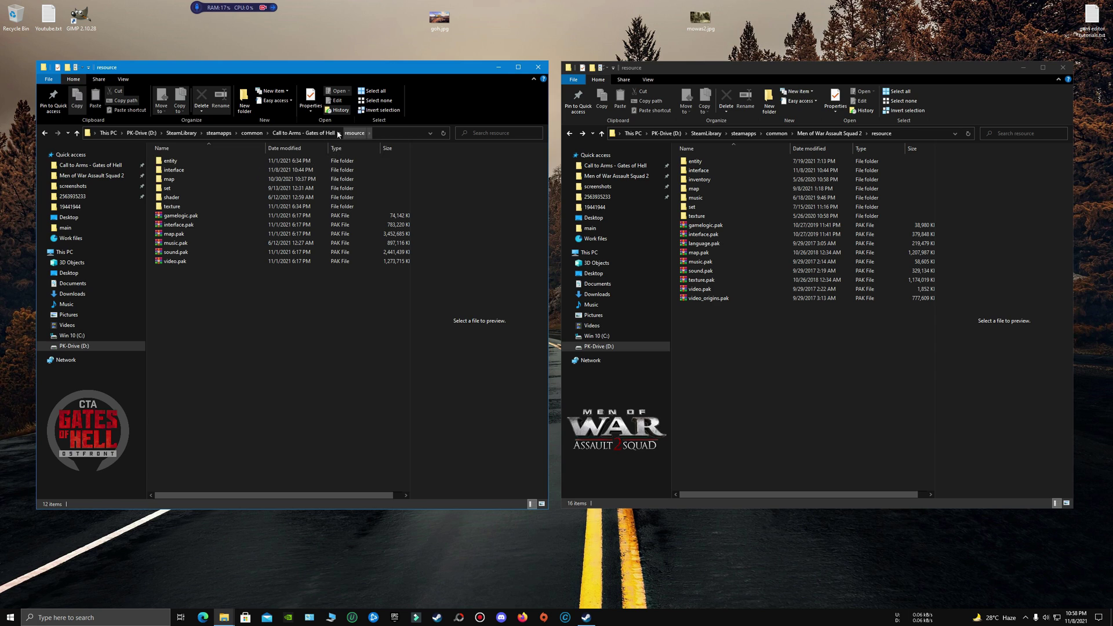
double_click(190, 171)
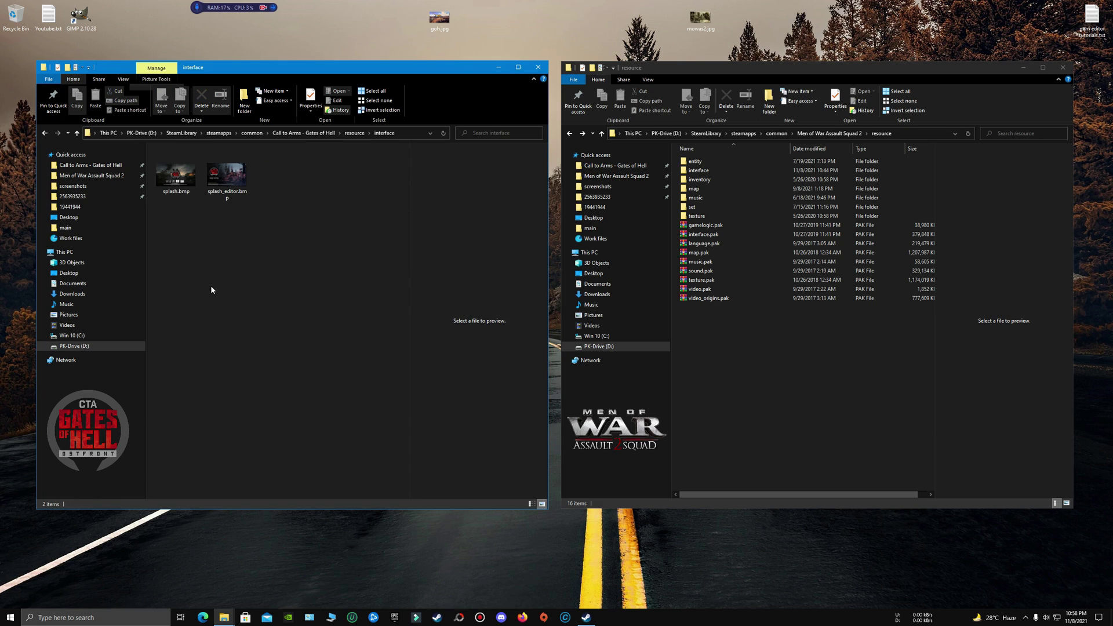
Create a new folder named 'pages' inside interface and open it.
right_click(277, 219)
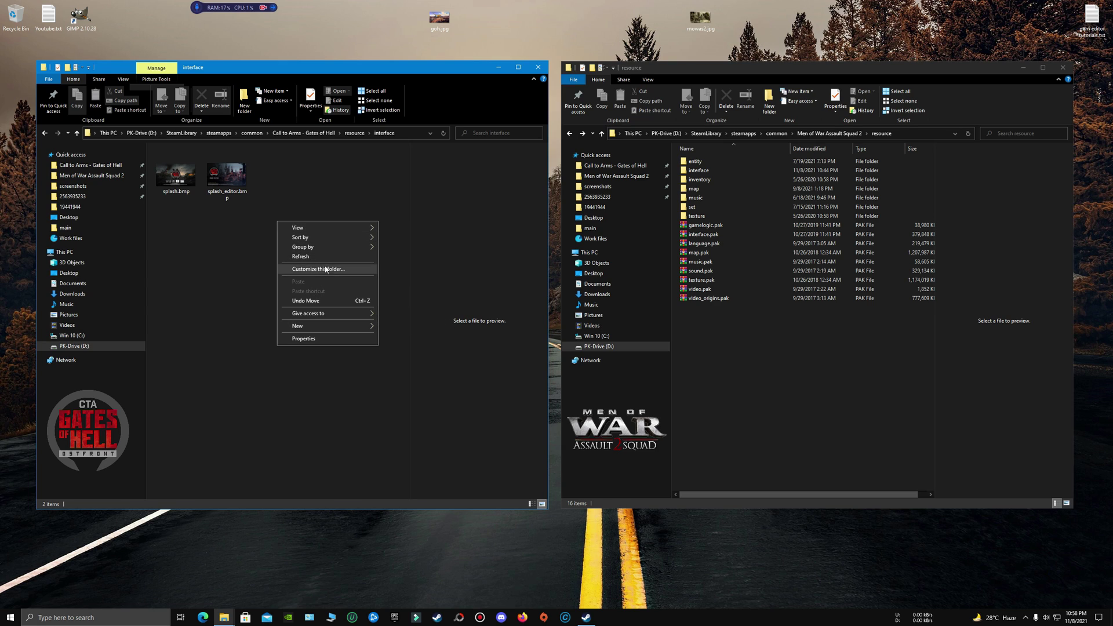
mouse_move(313, 326)
click(398, 325)
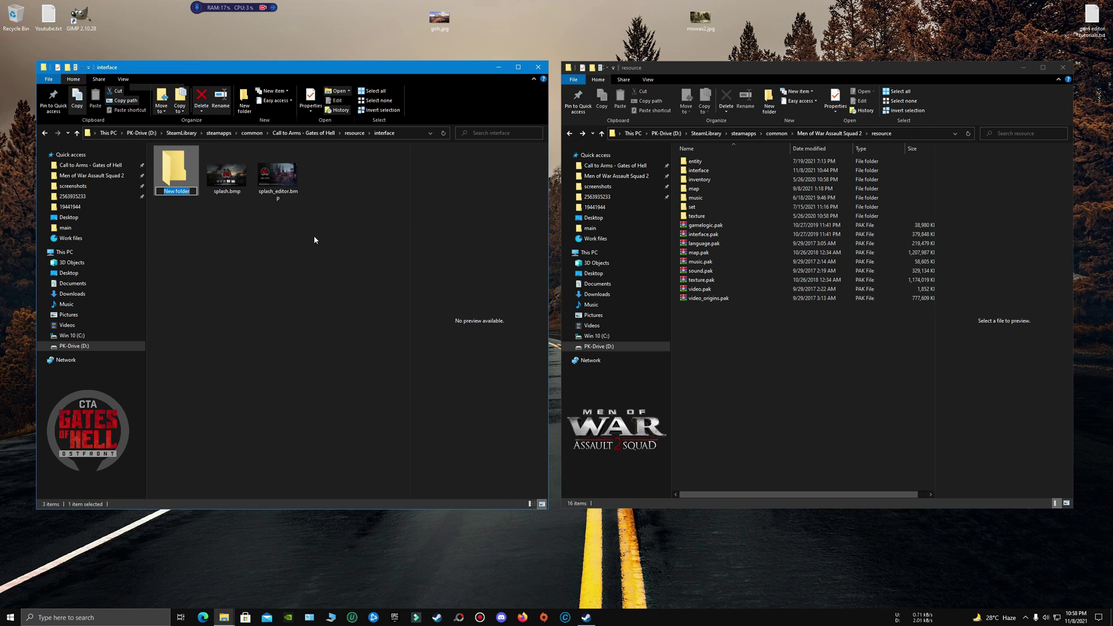
right_click(172, 194)
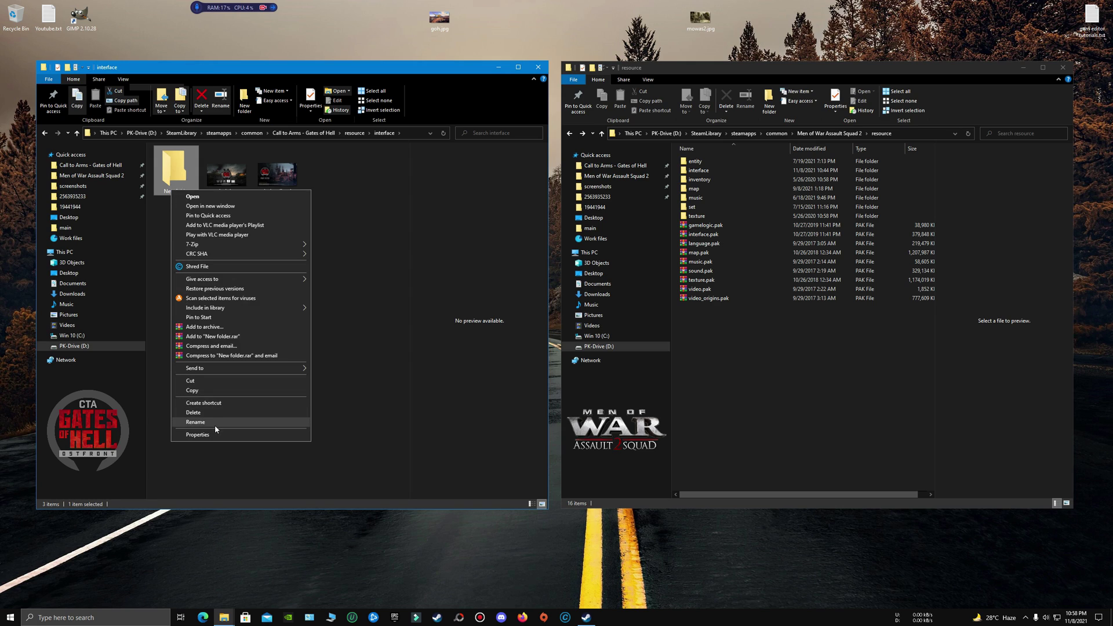
click(215, 425)
text(pages)
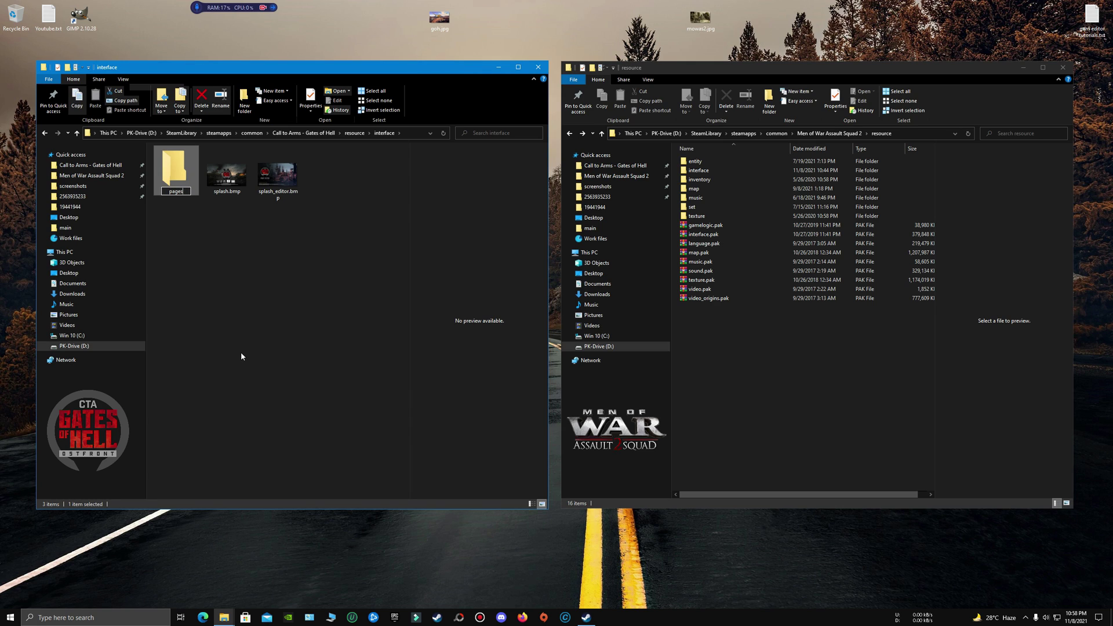
click(236, 270)
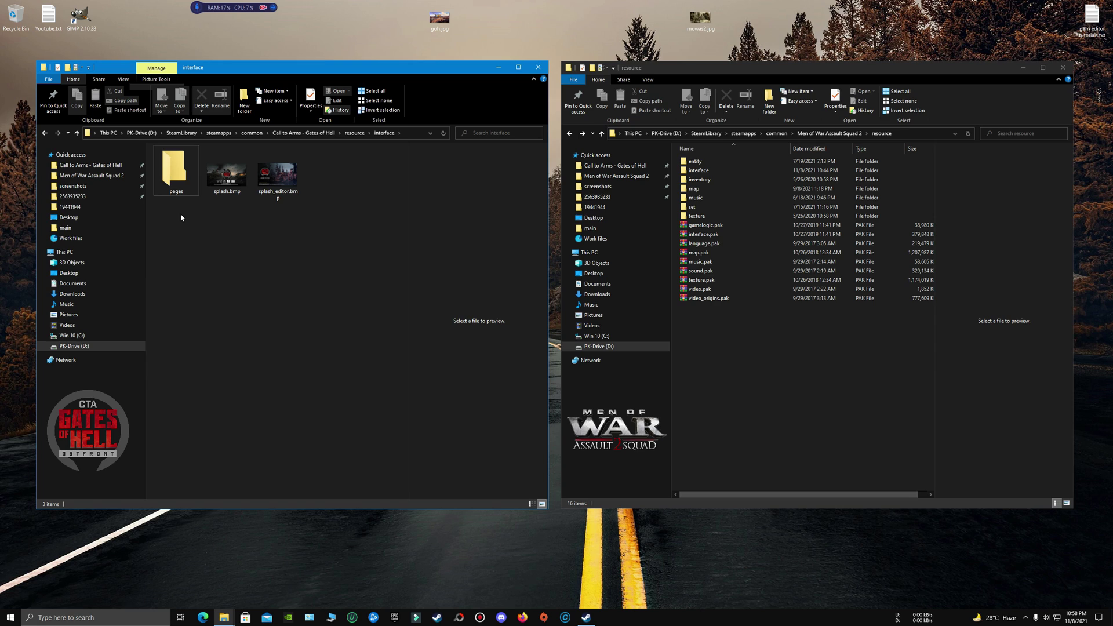
double_click(164, 184)
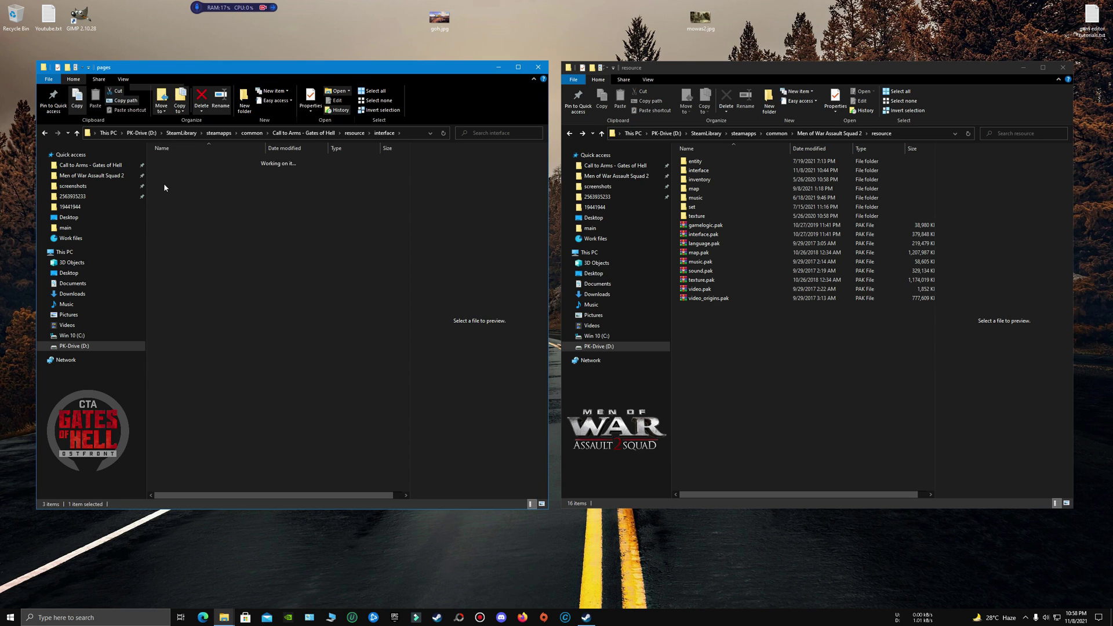
Create a 'main' folder inside pages and open it.
right_click(207, 211)
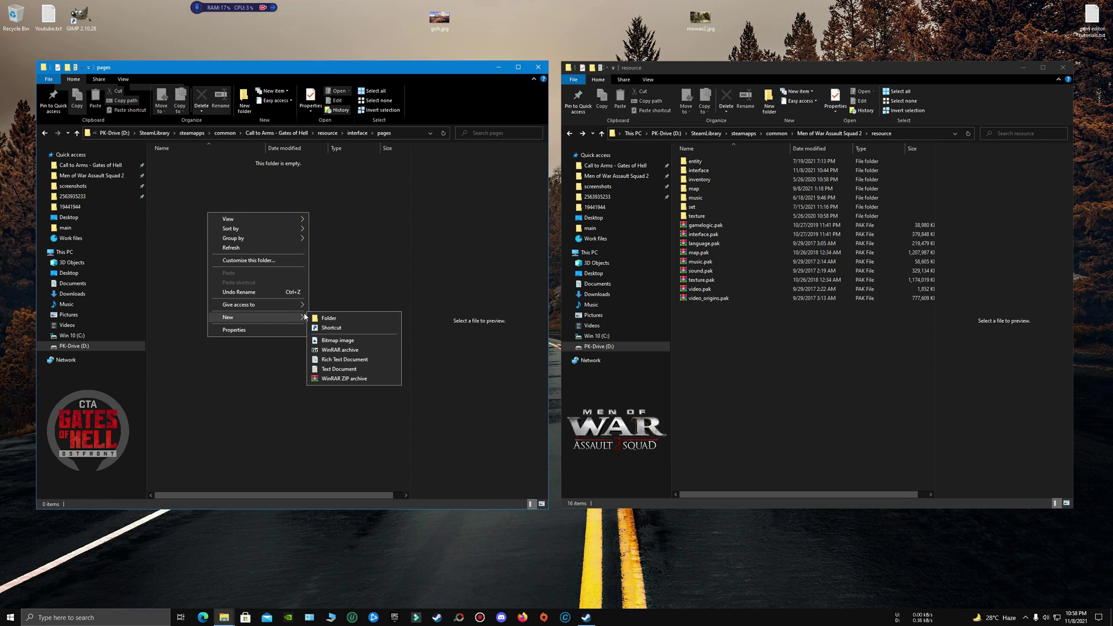
click(322, 318)
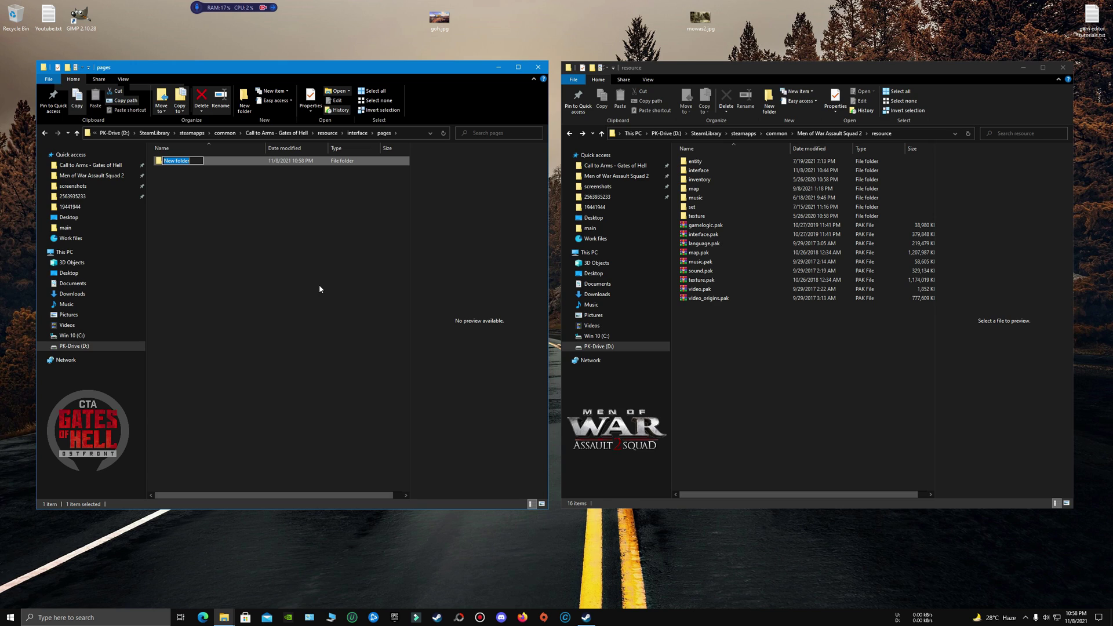
text(main)
key(Return)
double_click(171, 162)
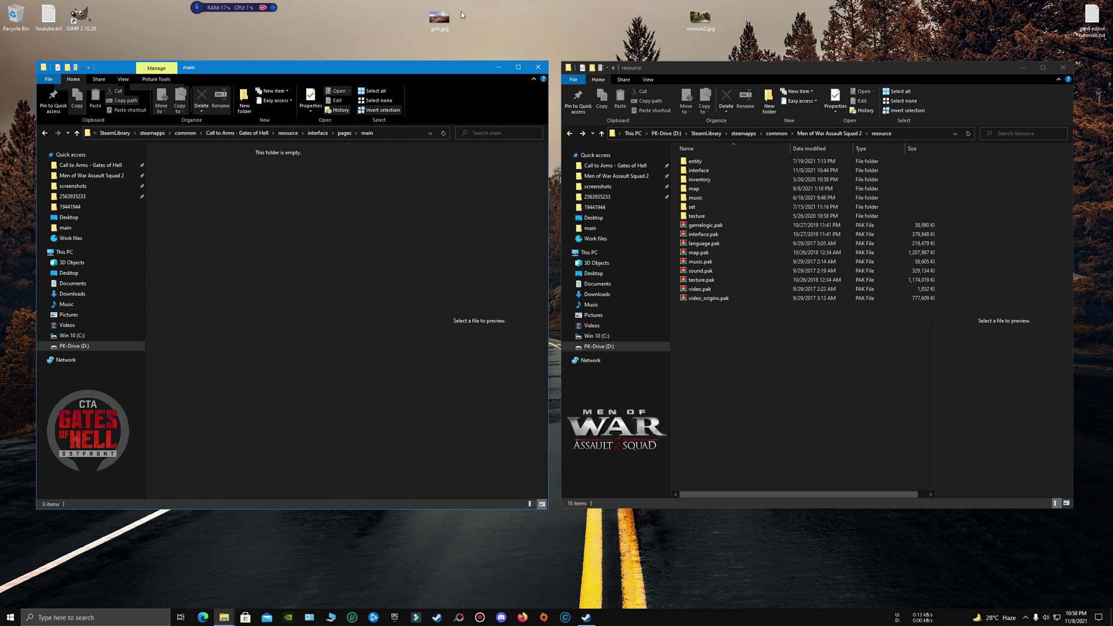
right_click(439, 24)
mouse_move(463, 258)
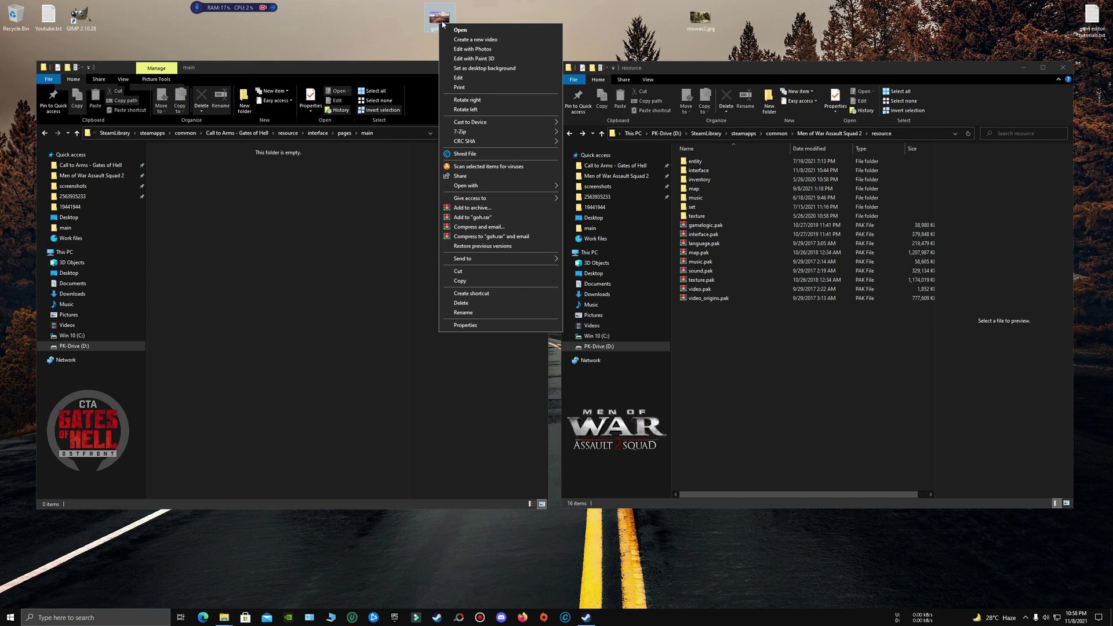
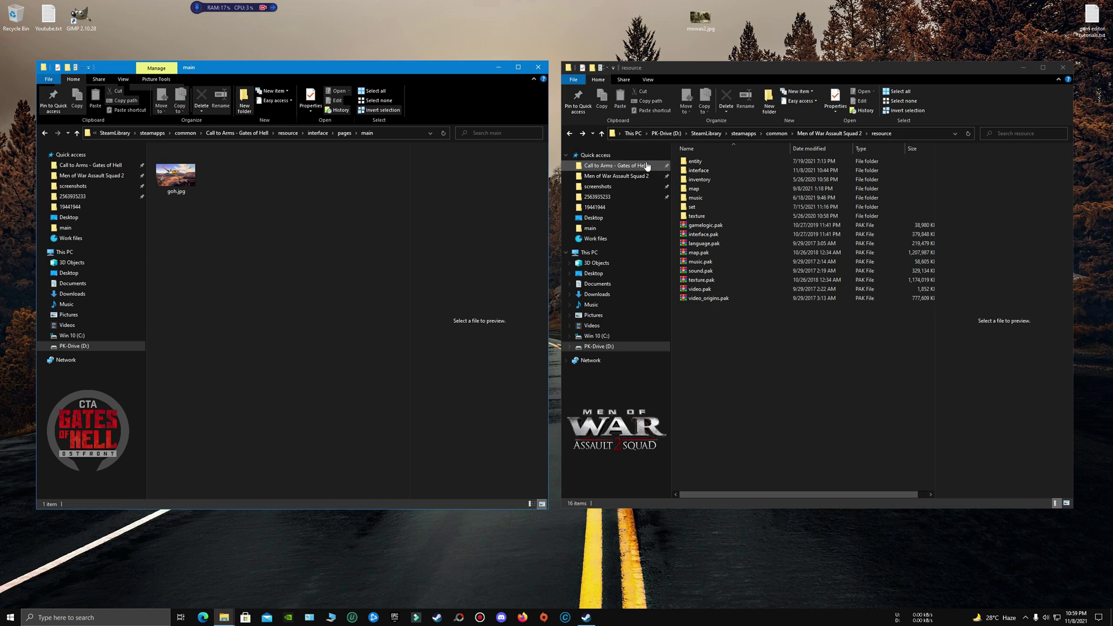
Create nested 'pages' and 'main' folders inside Men of War's resource\interface folder.
click(724, 71)
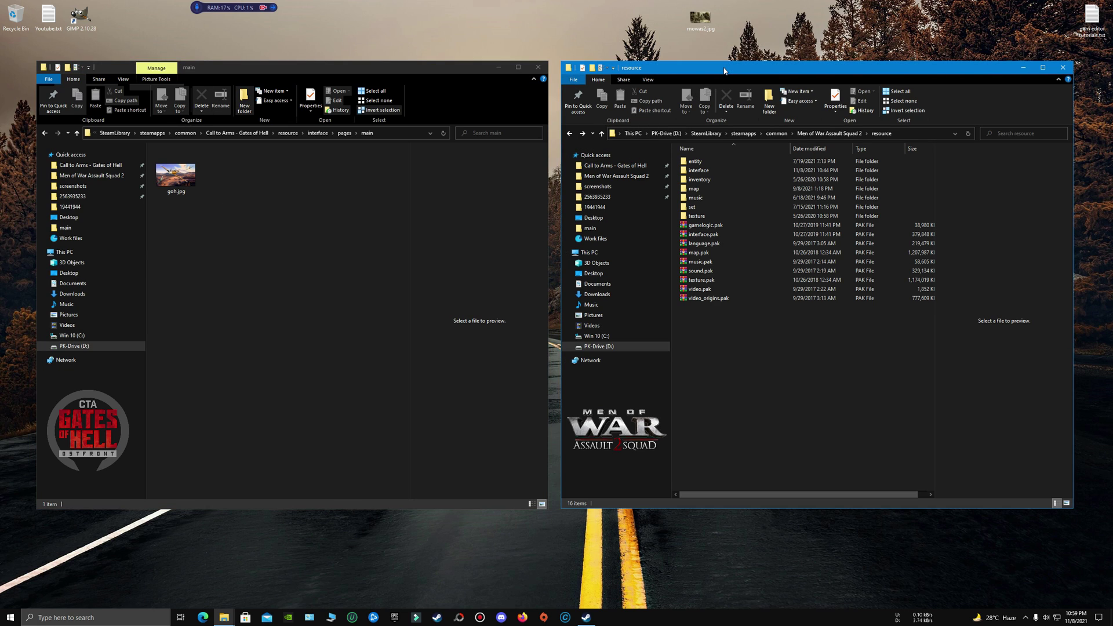
mouse_move(699, 170)
double_click(709, 171)
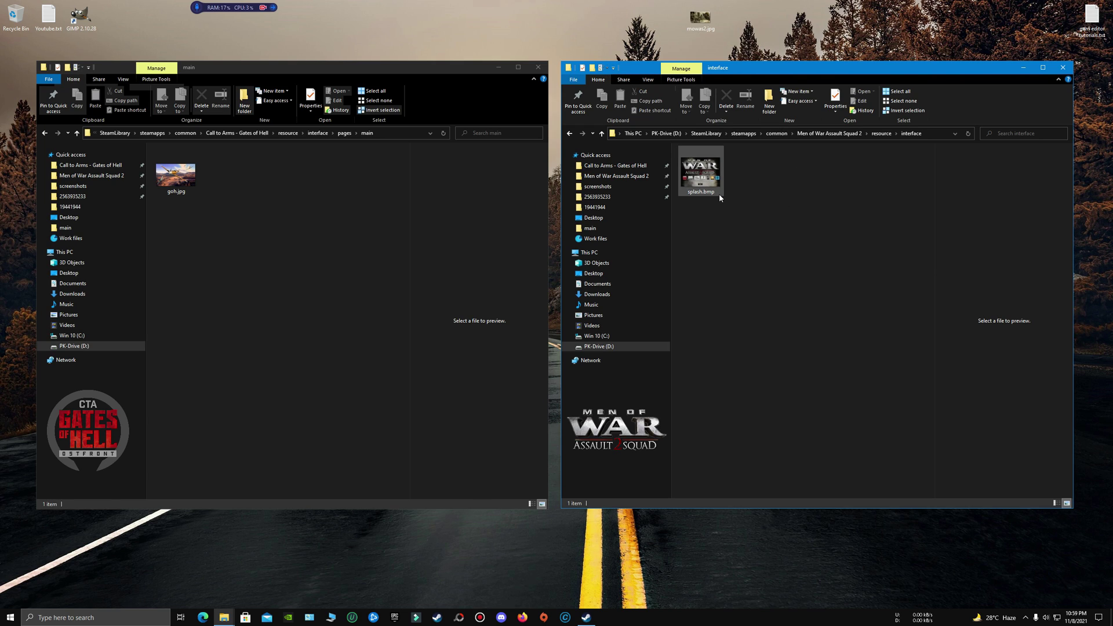
click(591, 70)
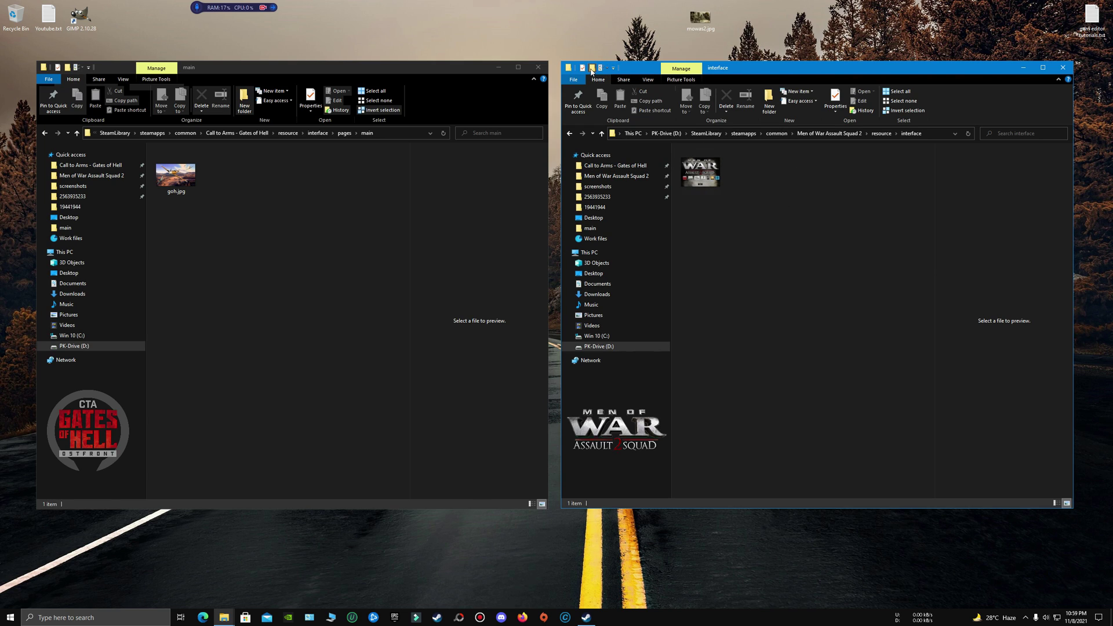
text(pages)
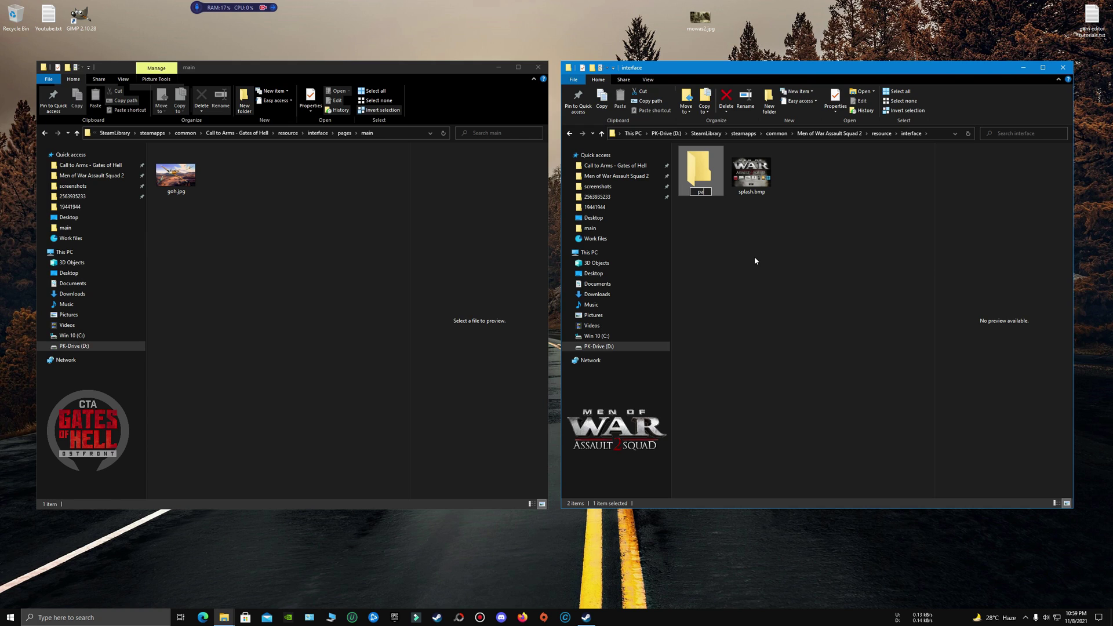
key(Return)
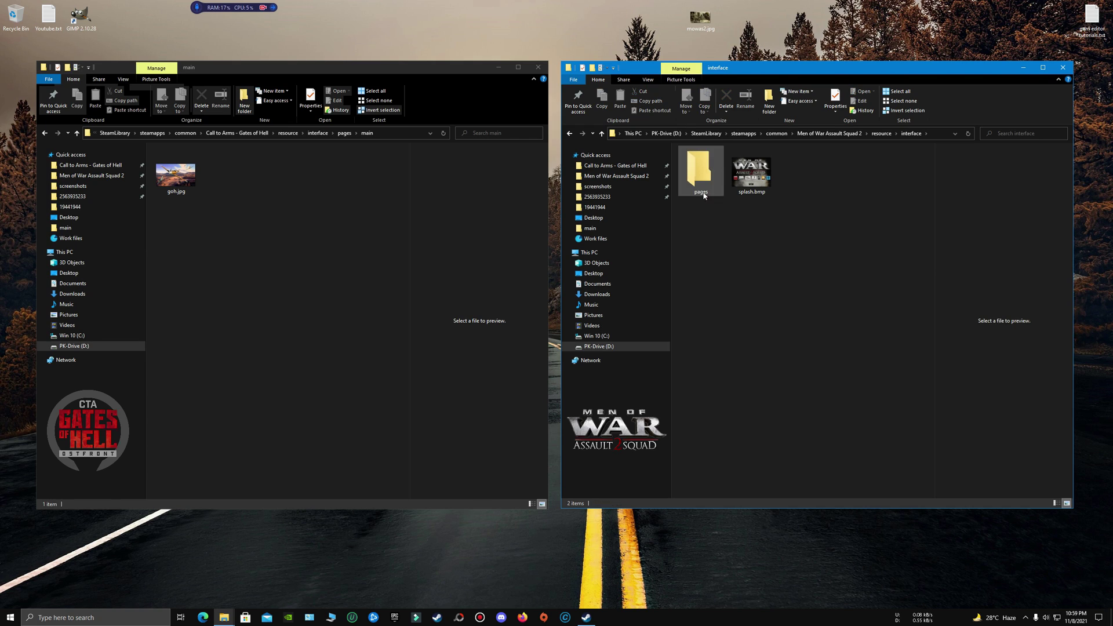
double_click(700, 178)
click(593, 70)
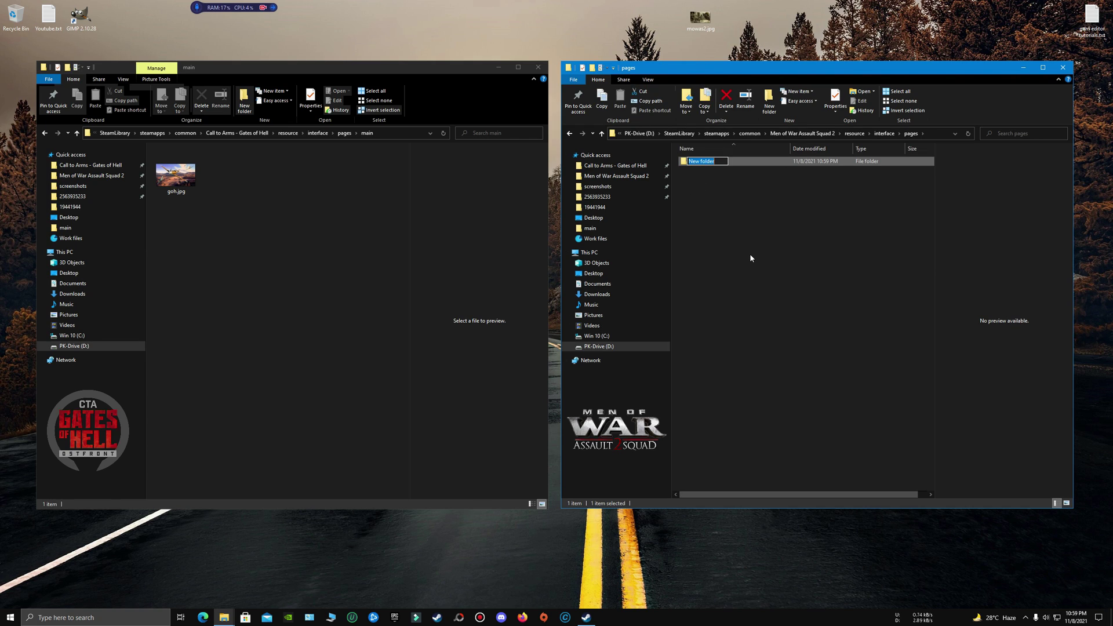
text(main)
key(Return)
double_click(704, 162)
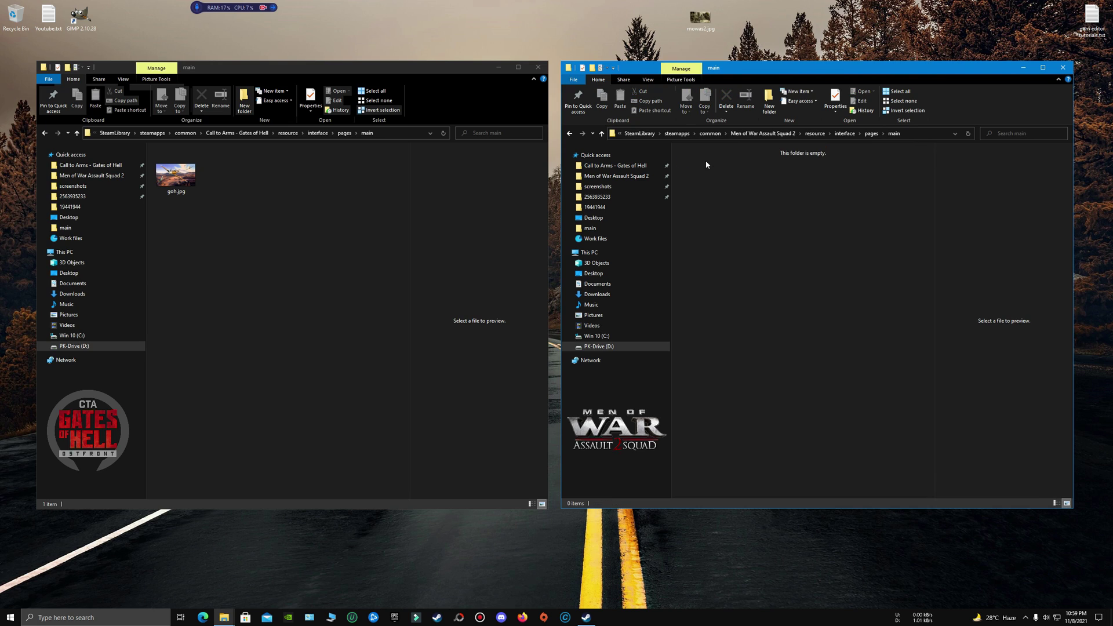
Copy mowas2.jpg from the desktop into the new main folder.
click(704, 13)
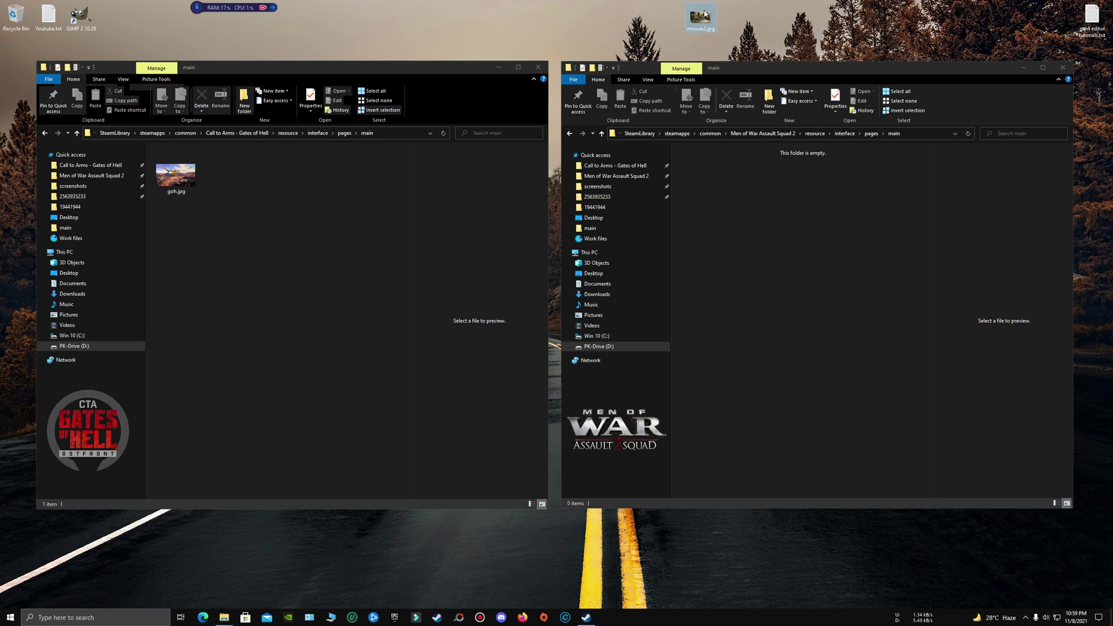
right_click(705, 13)
click(722, 268)
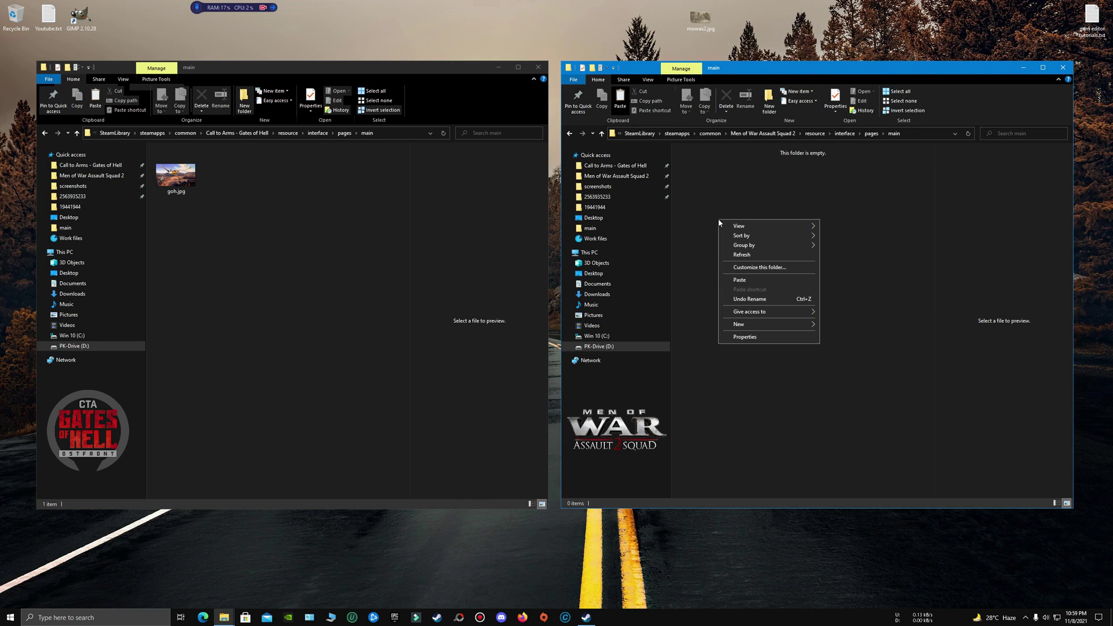
click(740, 281)
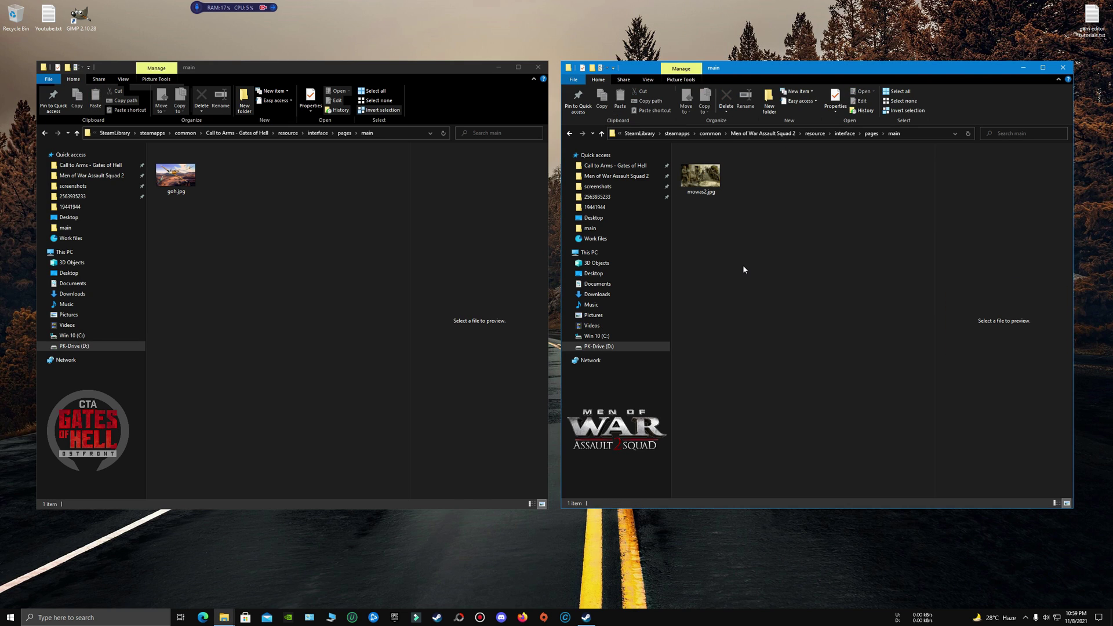
Rename both mowas2.jpg and goh.jpg to video_bkg.jpg in their main folders.
right_click(703, 177)
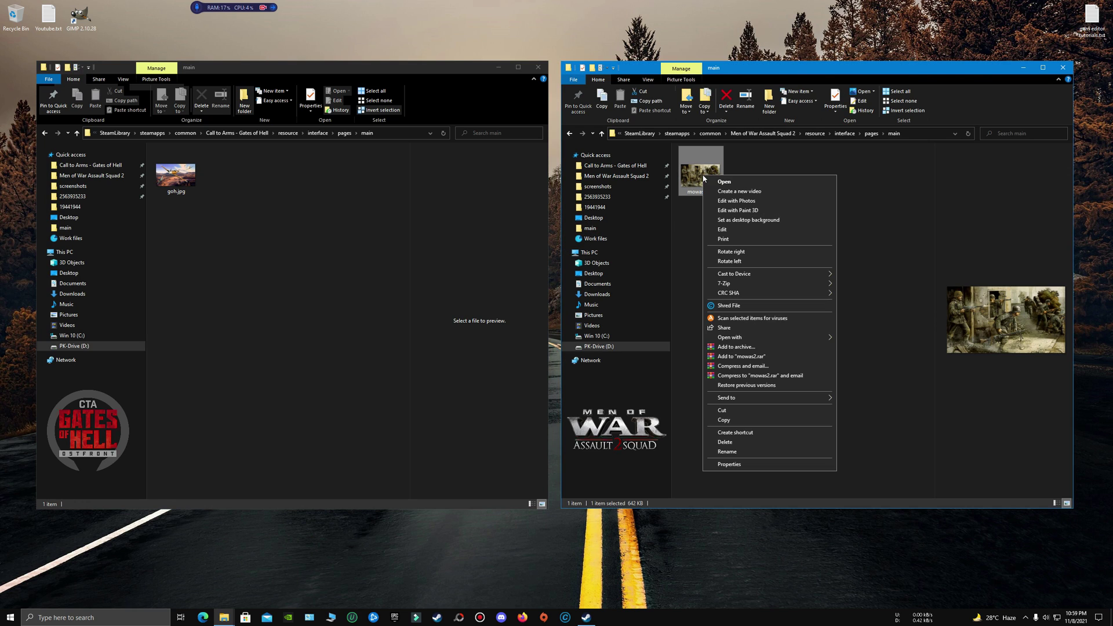
click(727, 451)
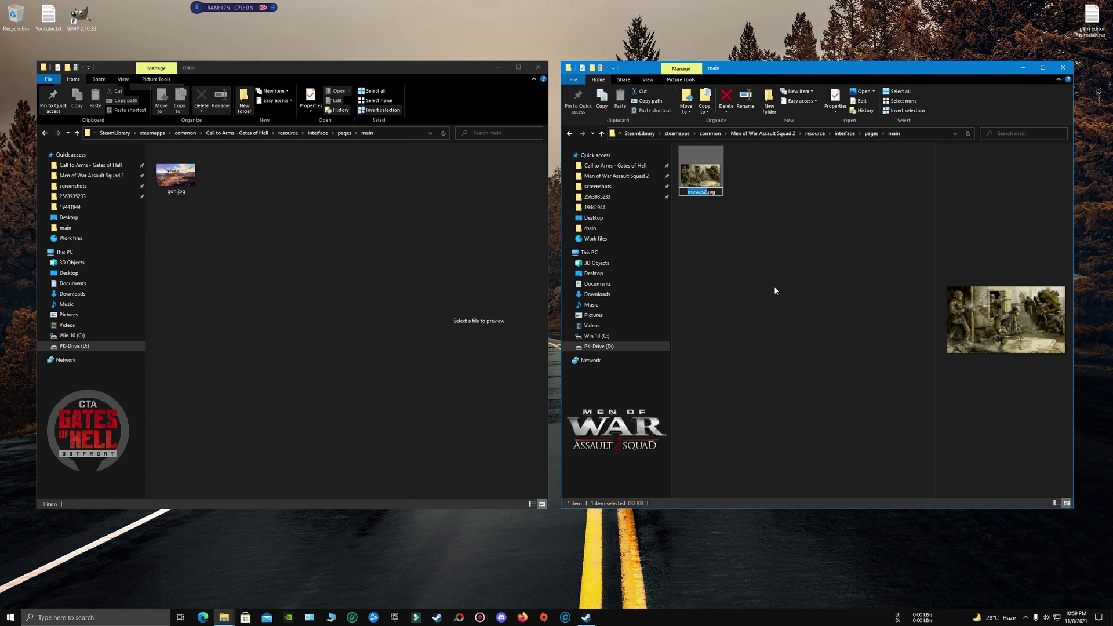
text(video_)
text(bkg)
click(773, 287)
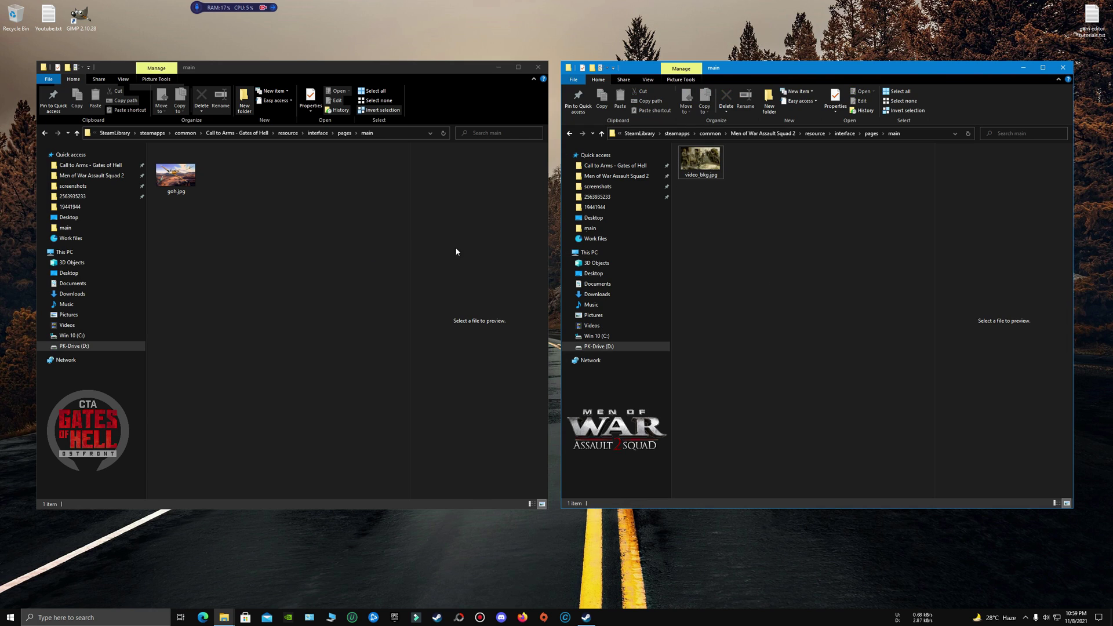
click(220, 198)
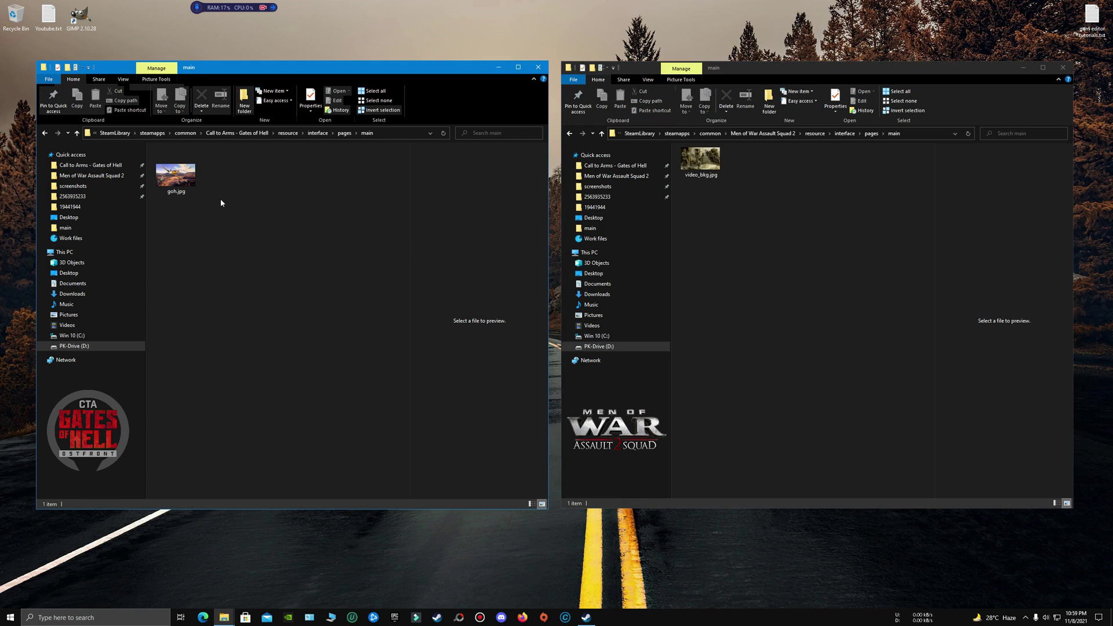
right_click(174, 181)
click(222, 457)
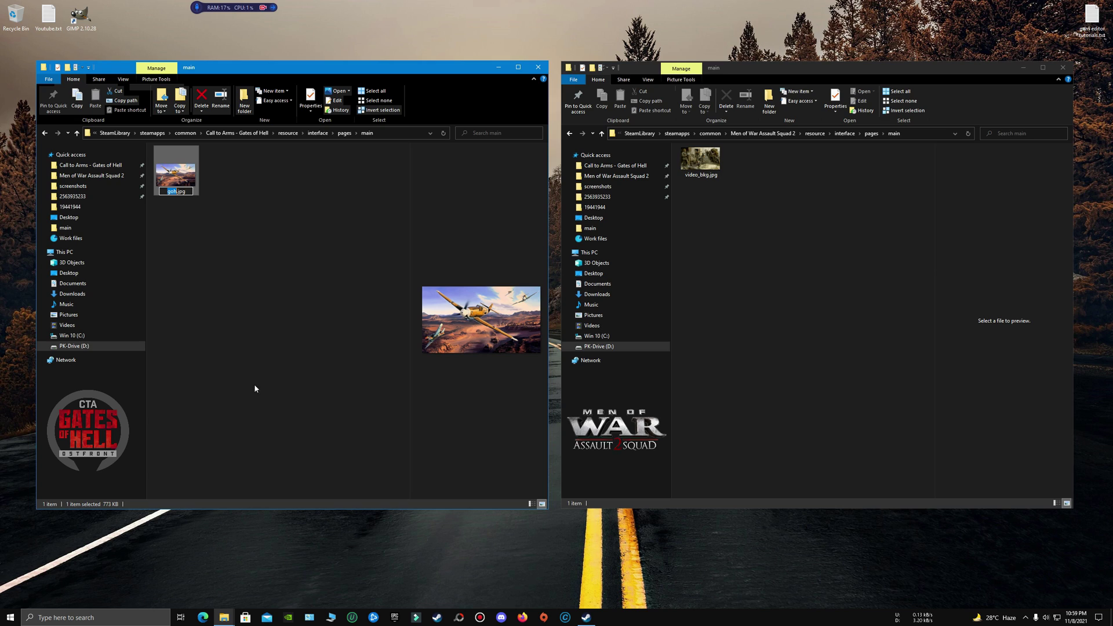
text(video_b)
key(BackSpace)
text(bk)
text(g)
key(Return)
Refresh the Gates of Hell folder so the desert-and-planes thumbnail appears.
click(279, 365)
right_click(255, 229)
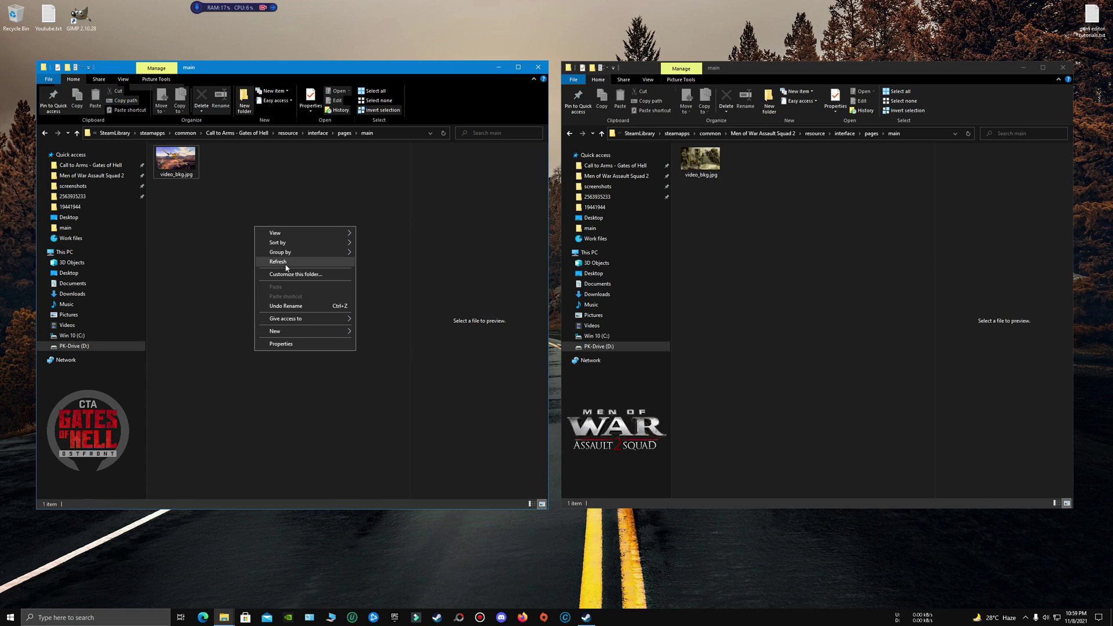
click(287, 268)
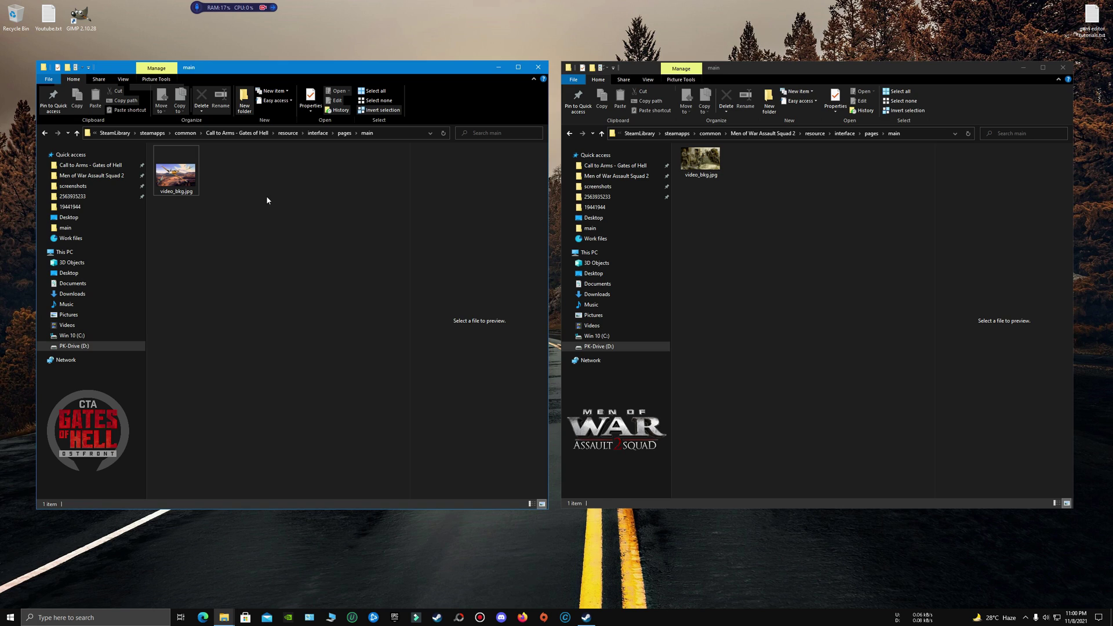
click(766, 203)
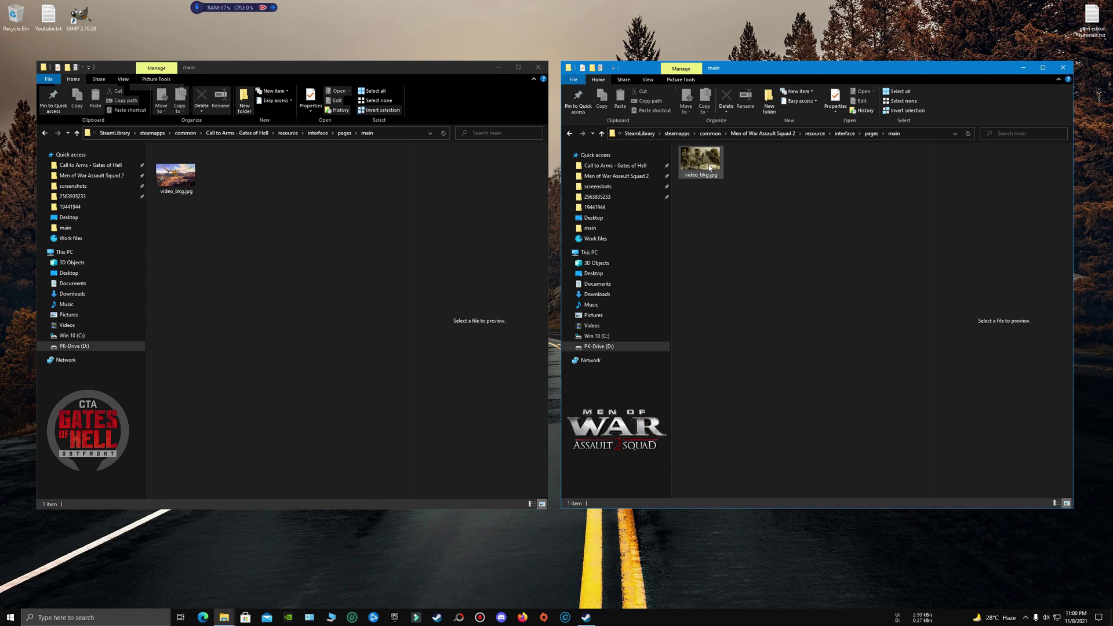
Launch Call to Arms - Gates of Hell from Steam, check the desert-and-planes menu, then quit.
click(586, 618)
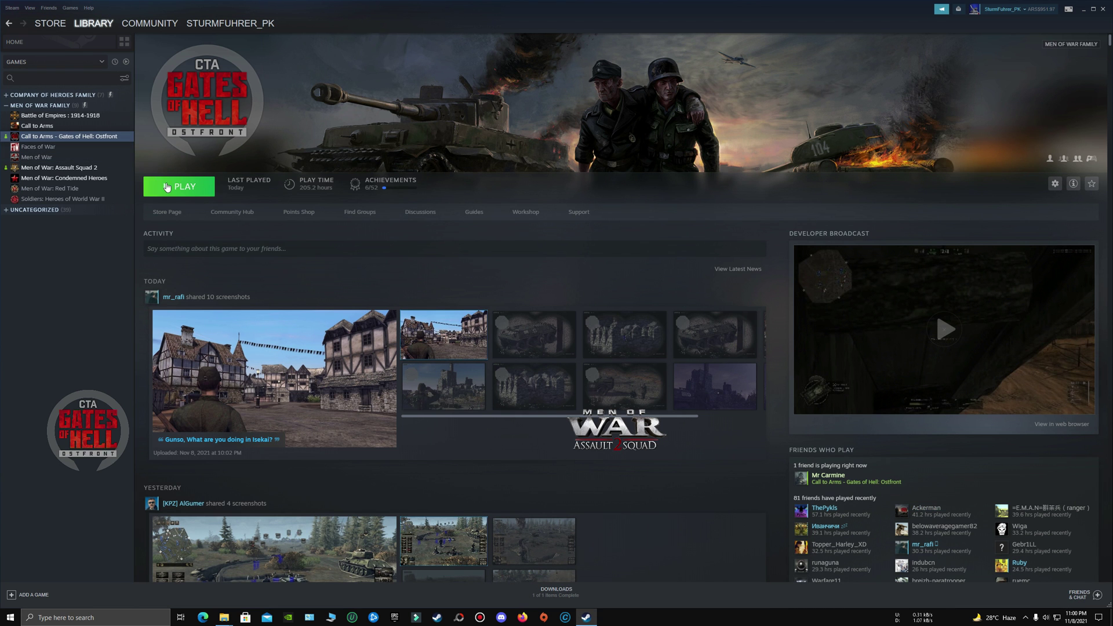
click(166, 186)
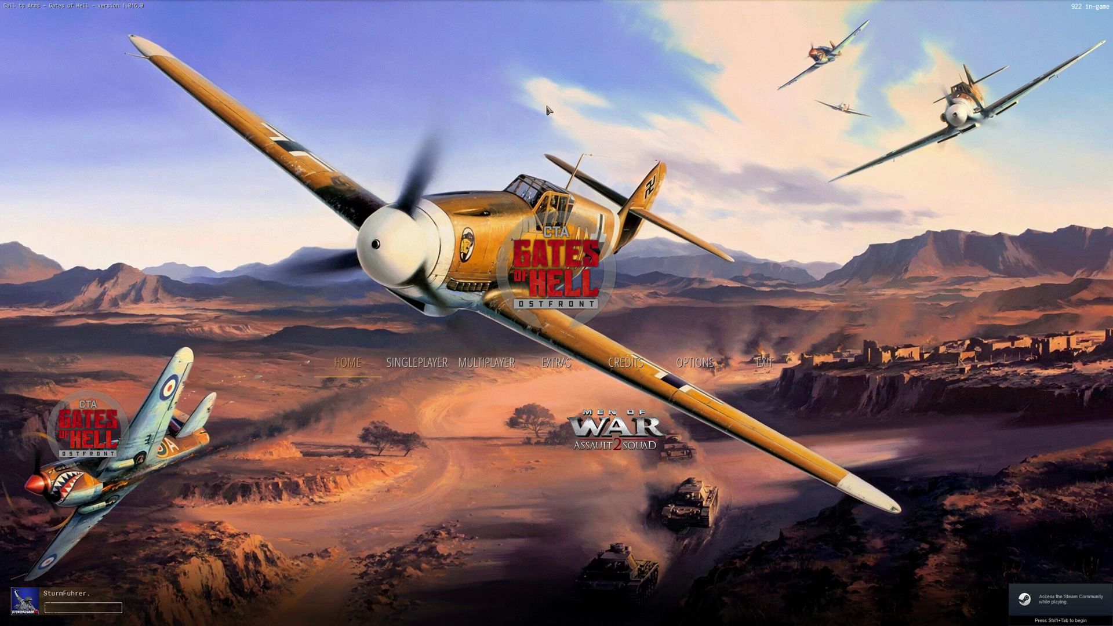
click(763, 362)
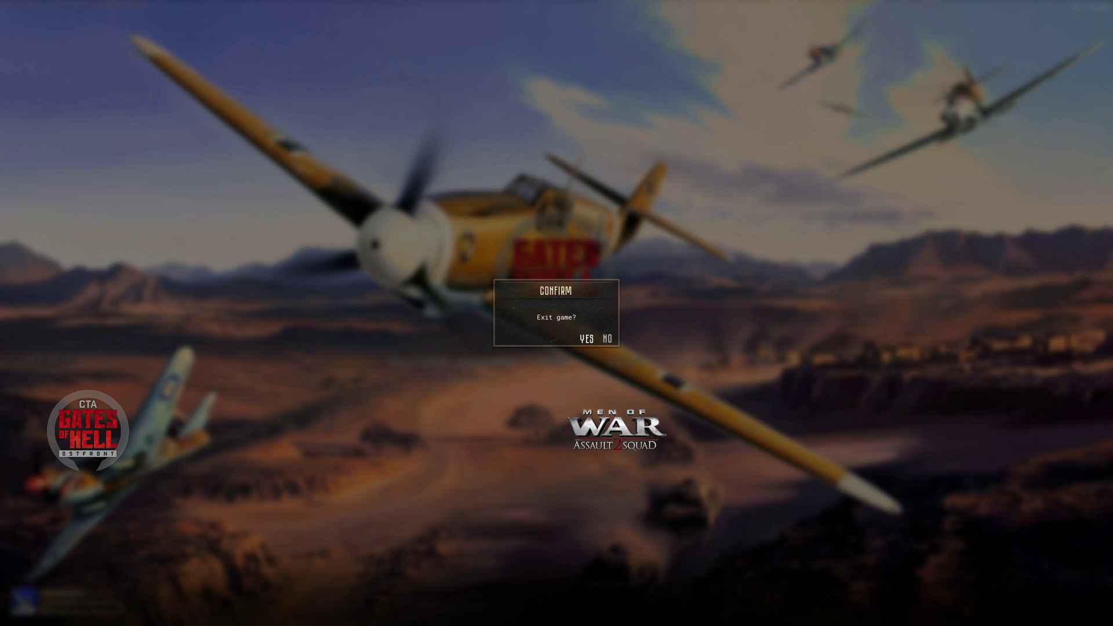
click(583, 338)
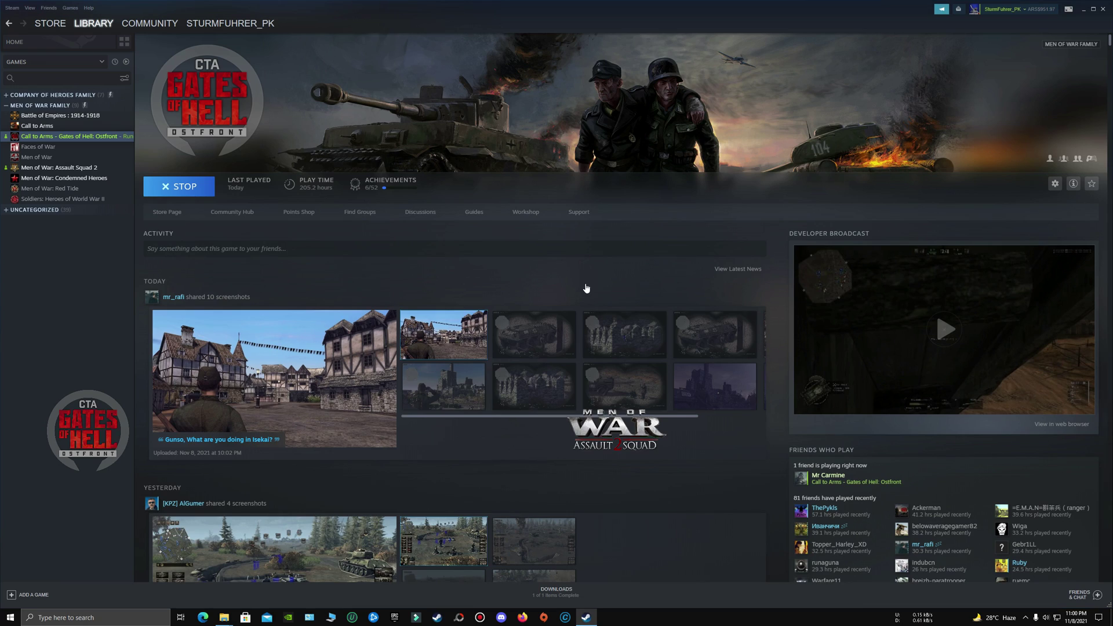
Launch Men of War: Assault Squad 2, confirm the soldiers menu wallpaper, then exit.
click(80, 169)
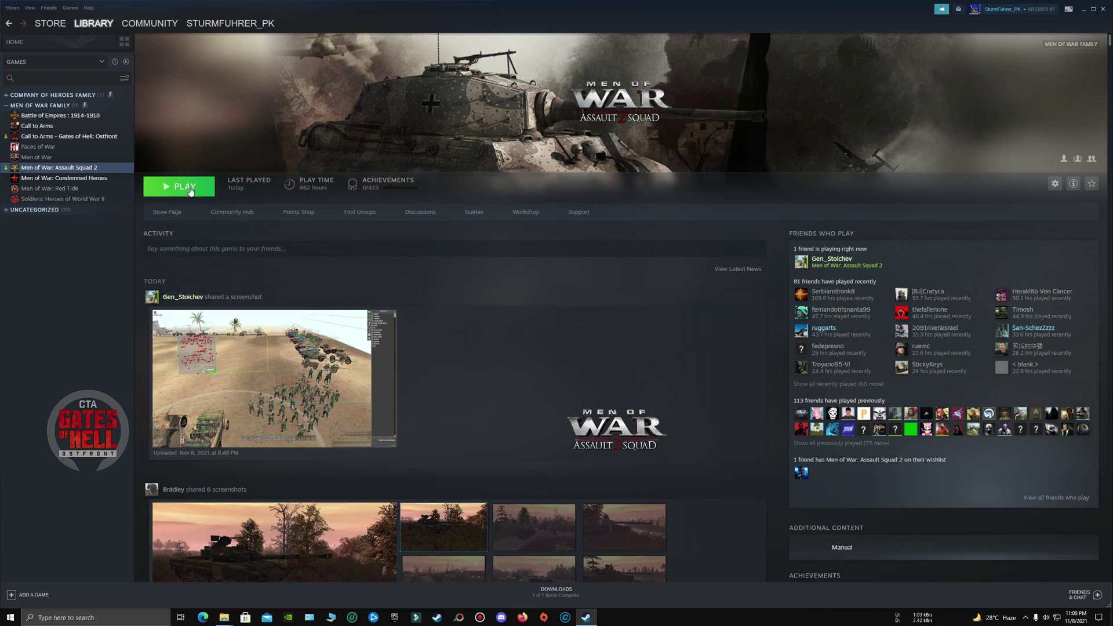
click(188, 188)
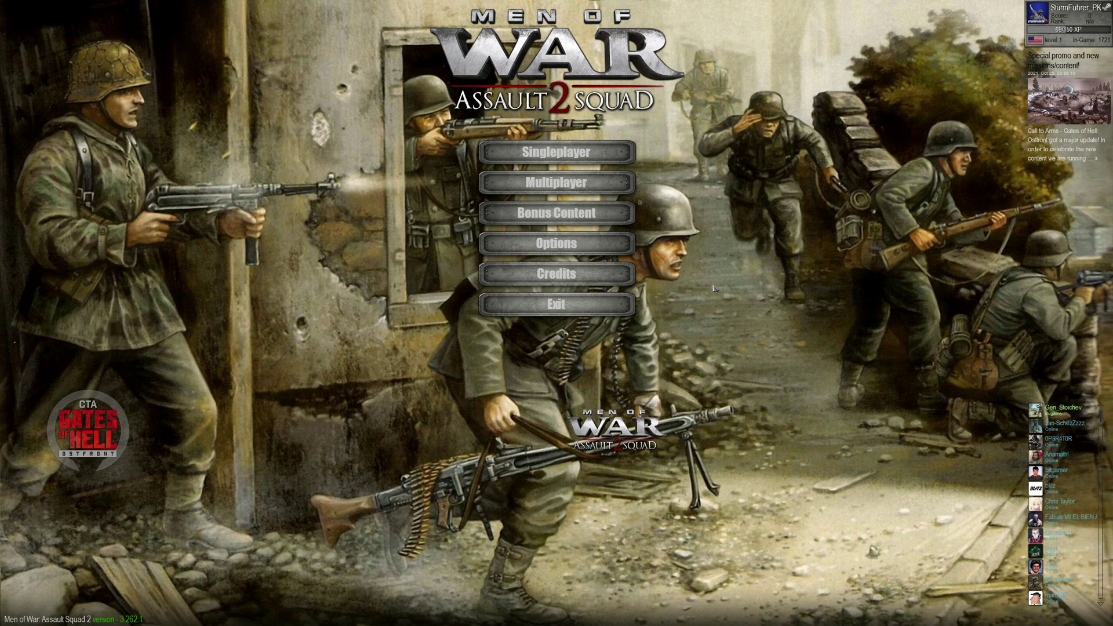
click(556, 305)
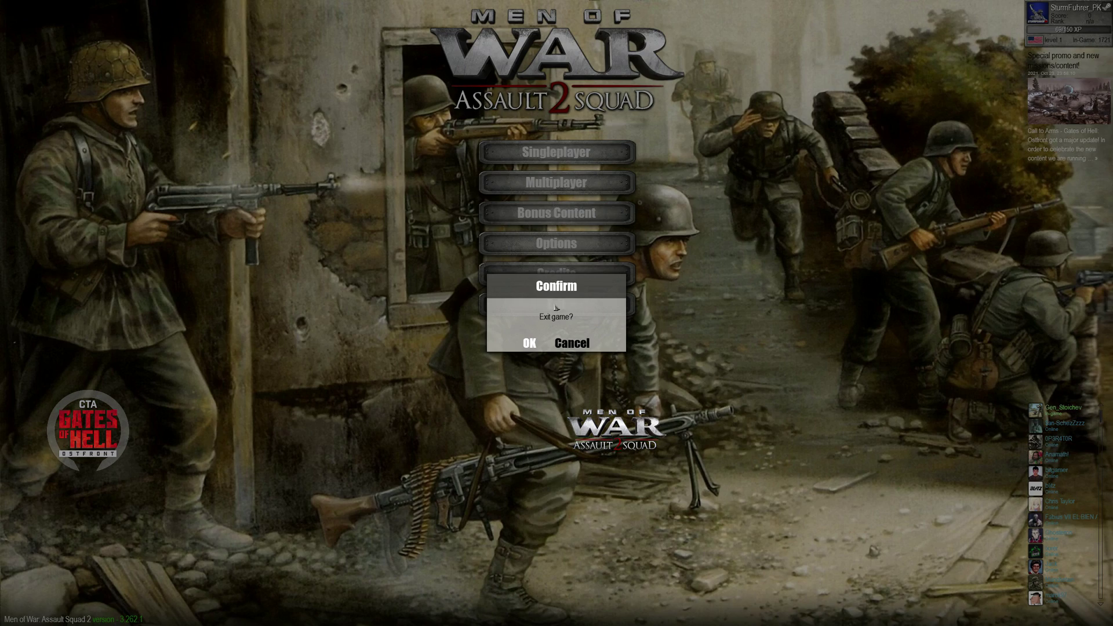
click(538, 343)
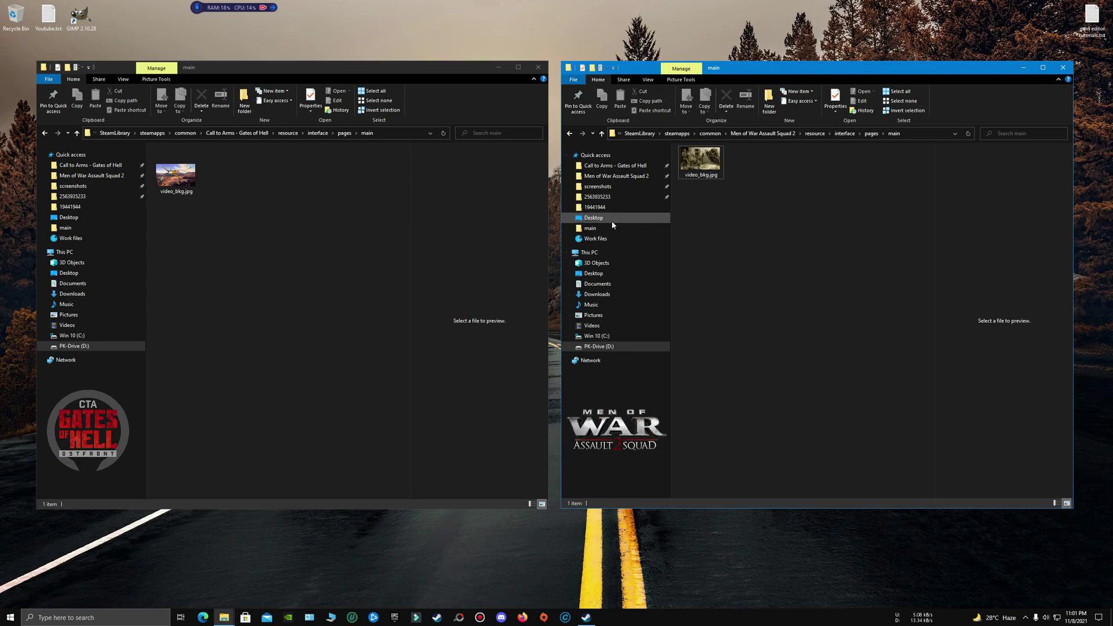
right_click(323, 286)
click(294, 313)
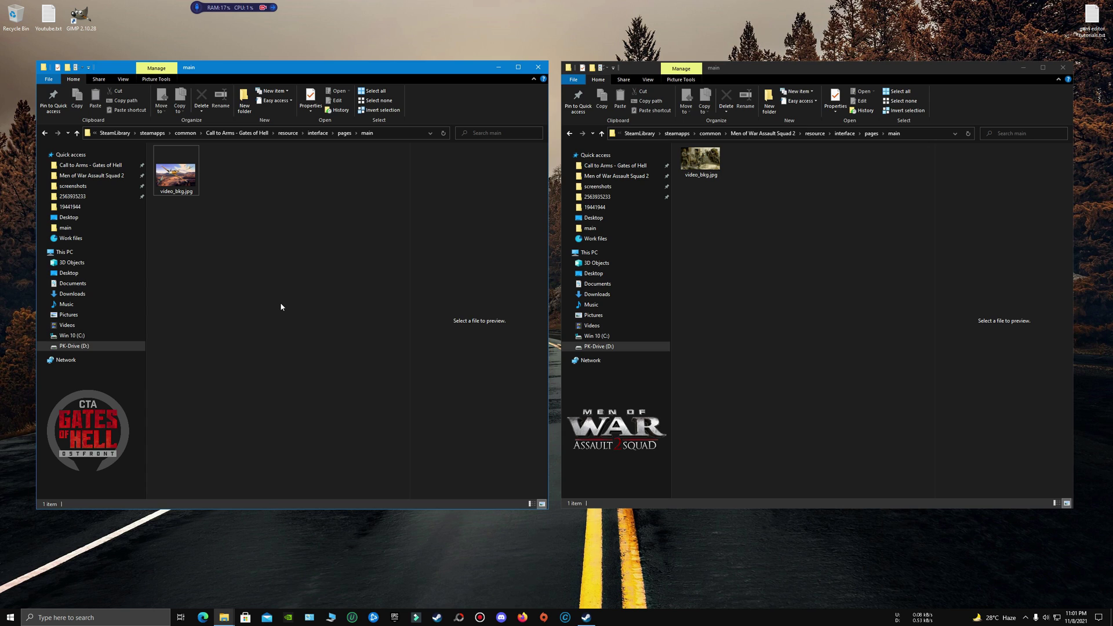
click(771, 253)
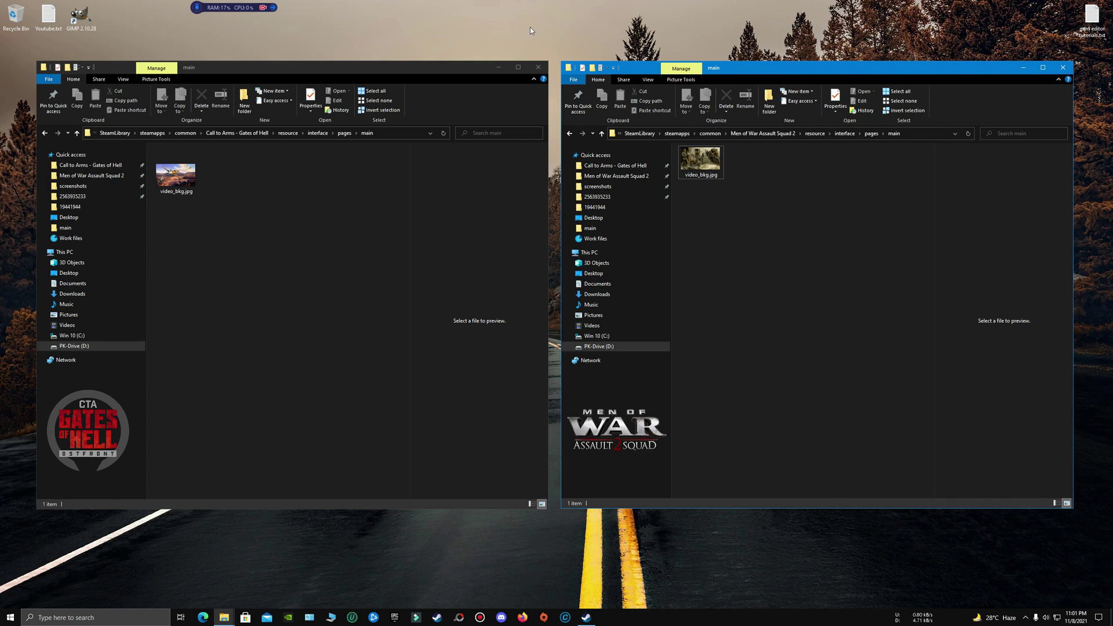
click(406, 71)
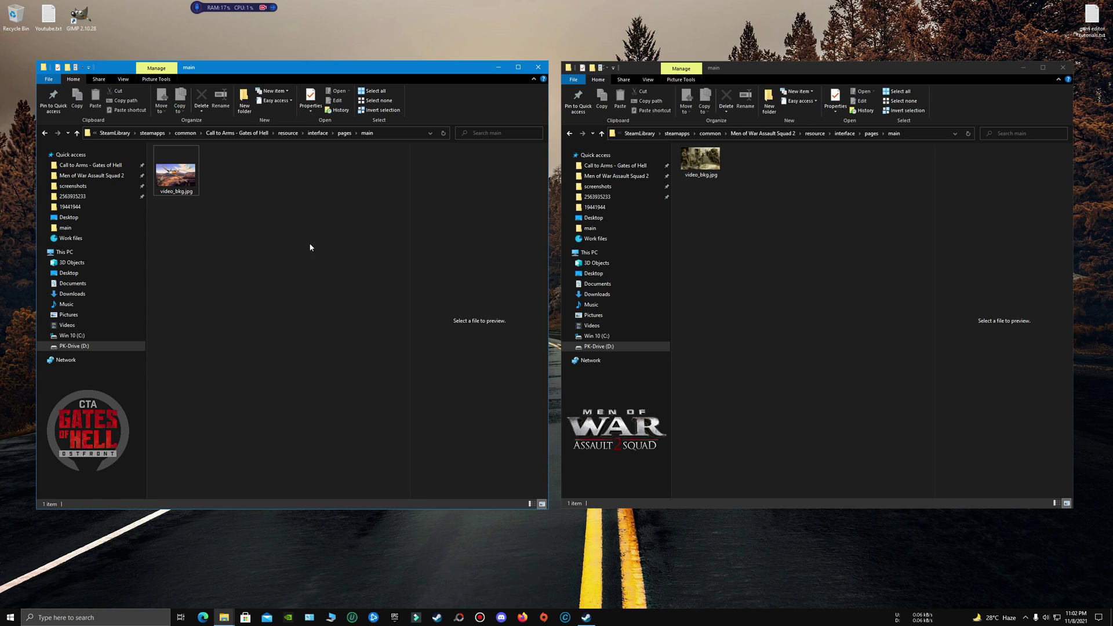
key(alt+Up)
key(alt+Up)
key(alt+Up)
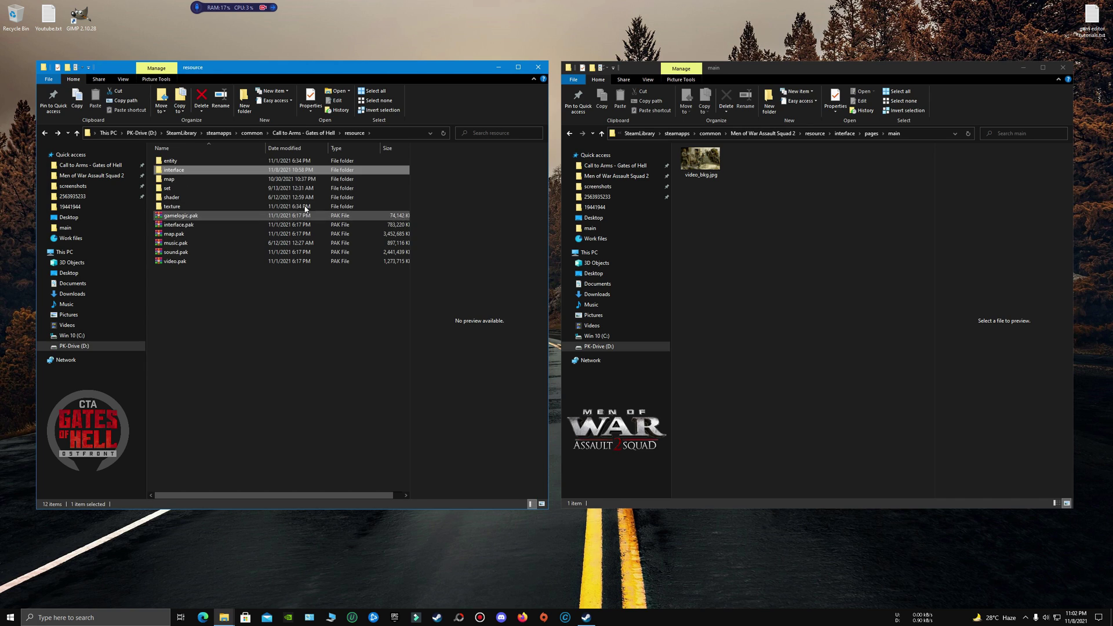
double_click(167, 170)
double_click(167, 162)
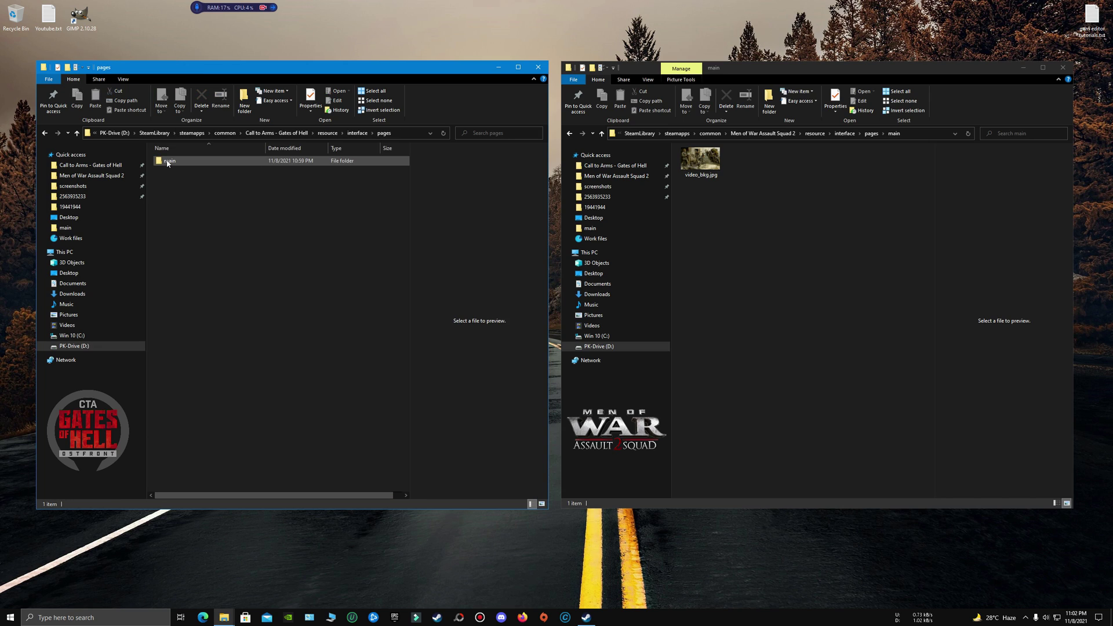
double_click(167, 162)
click(178, 178)
click(293, 224)
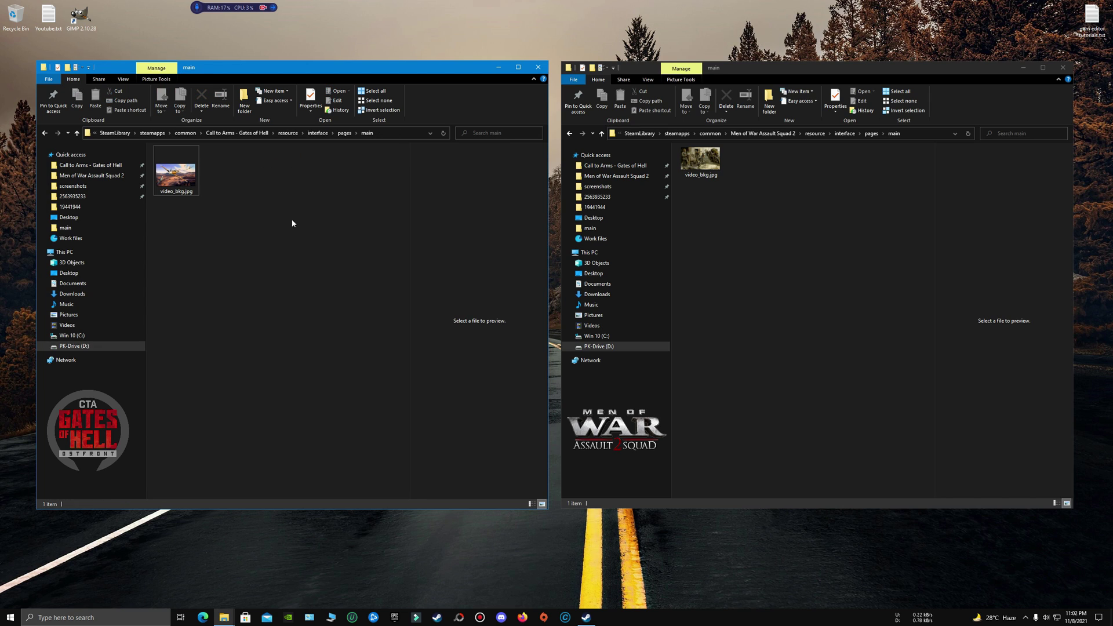
click(740, 204)
key(alt+Up)
key(alt+Up)
key(alt+Up)
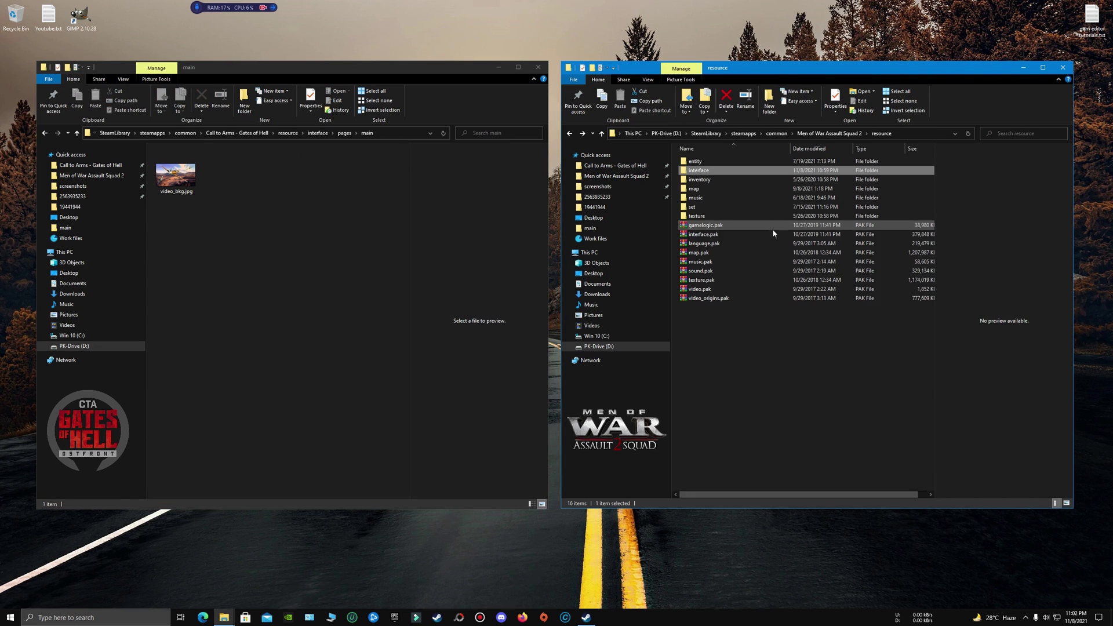
double_click(695, 170)
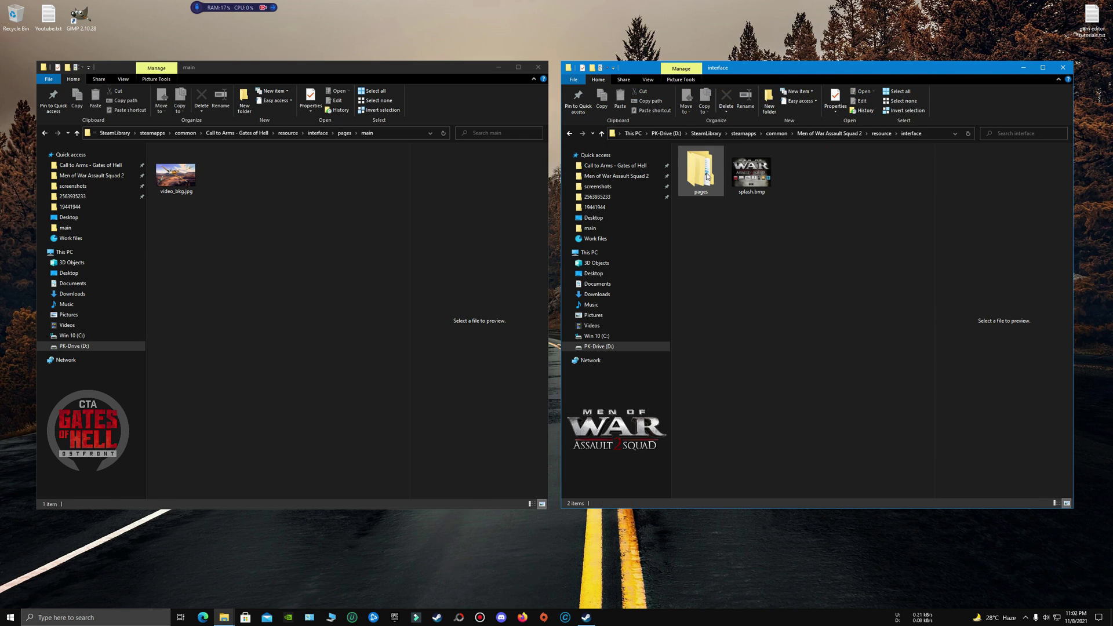
double_click(695, 168)
double_click(693, 162)
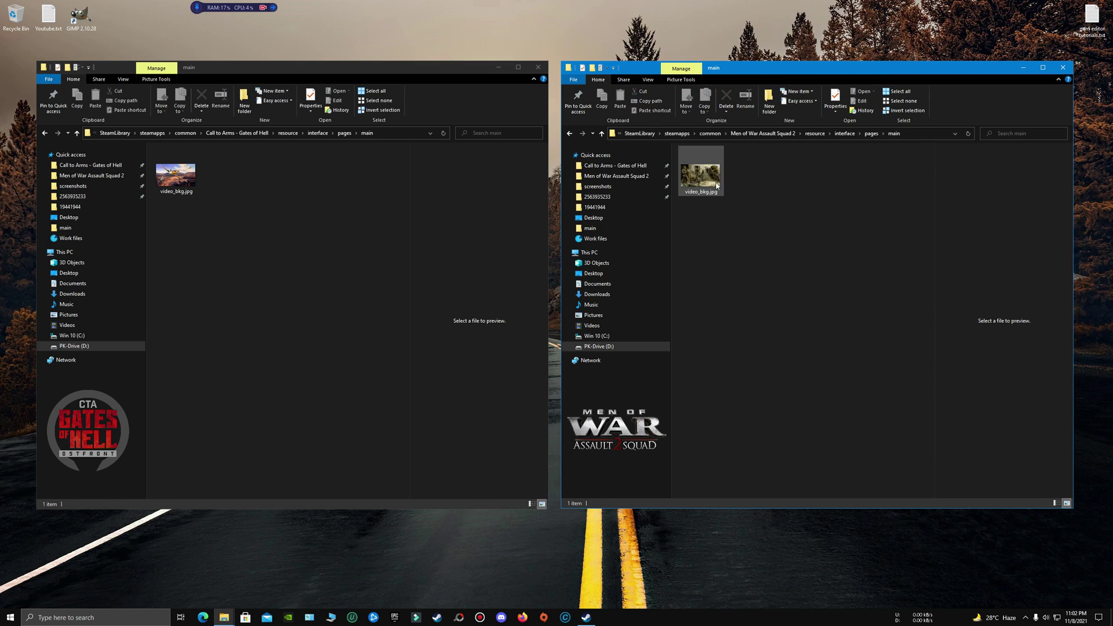